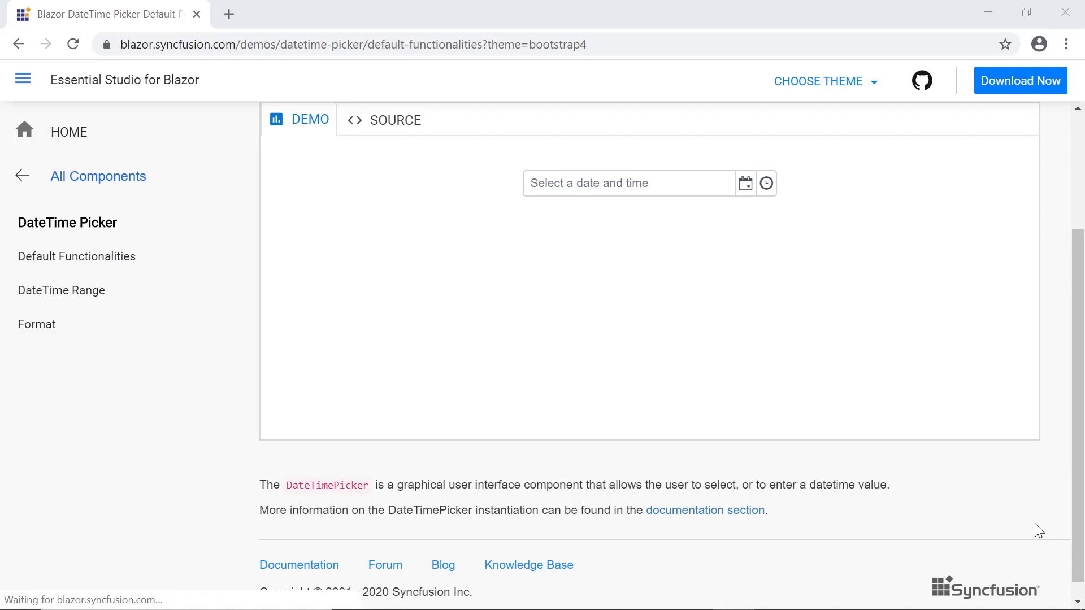
- Pick the 9th and 3:00 AM in the demo DateTime Picker, giving 4/9/2020 3:00 AM
click(745, 184)
click(663, 306)
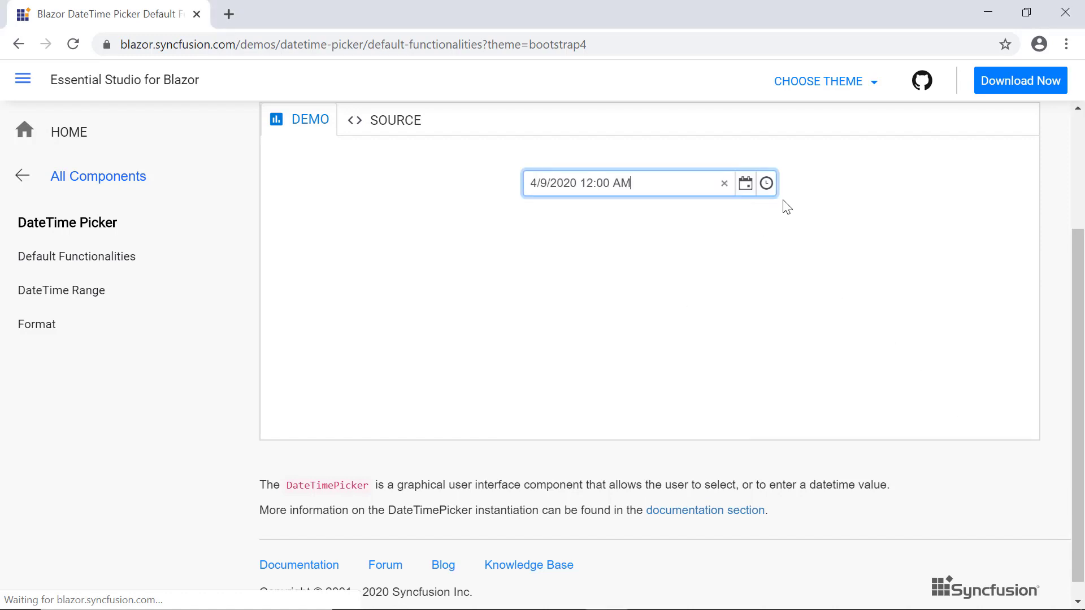
click(766, 183)
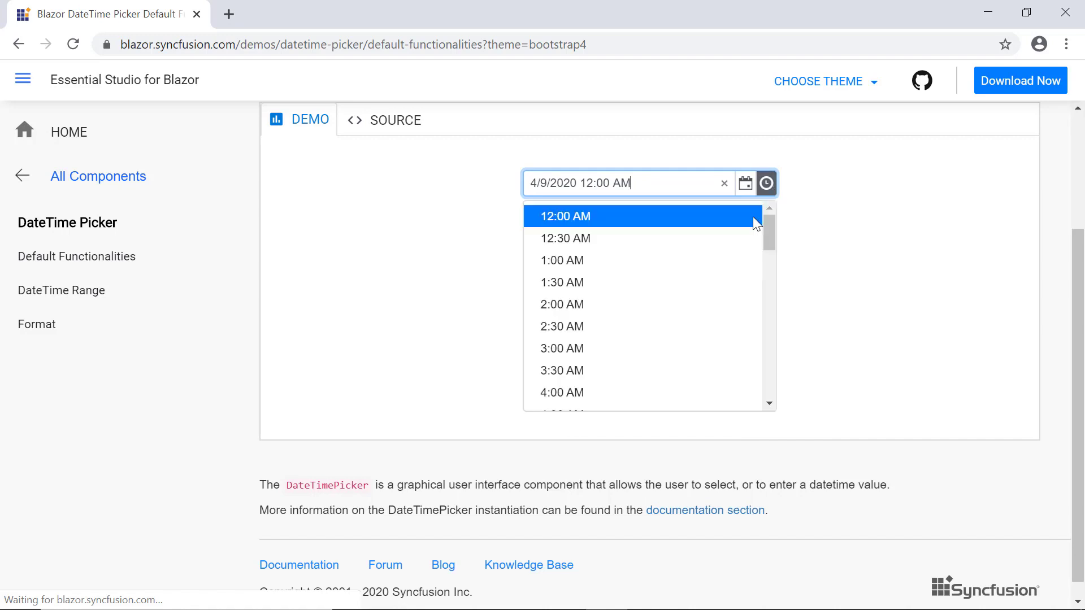
click(669, 349)
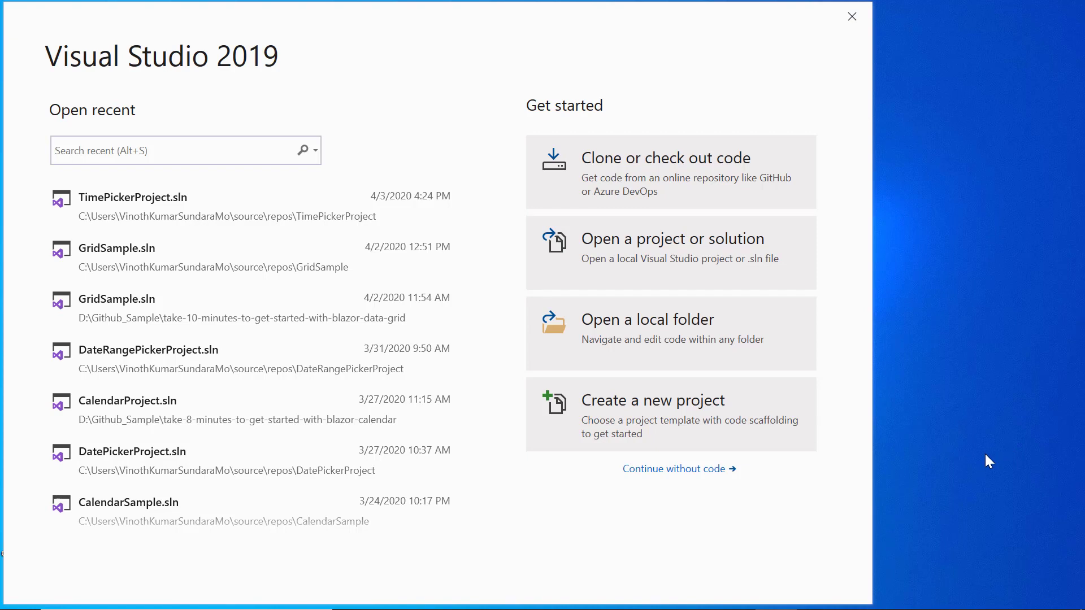
- Create MyBlazorProject from the Blazor App template using the Blazor Server App option
click(668, 406)
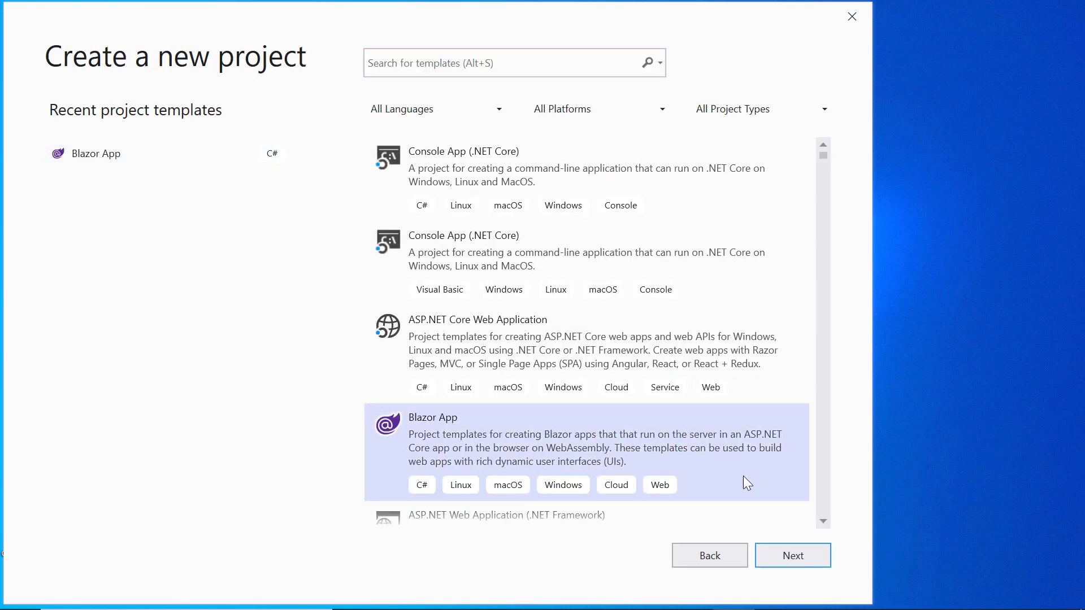
click(782, 550)
text(MyBlazorProject)
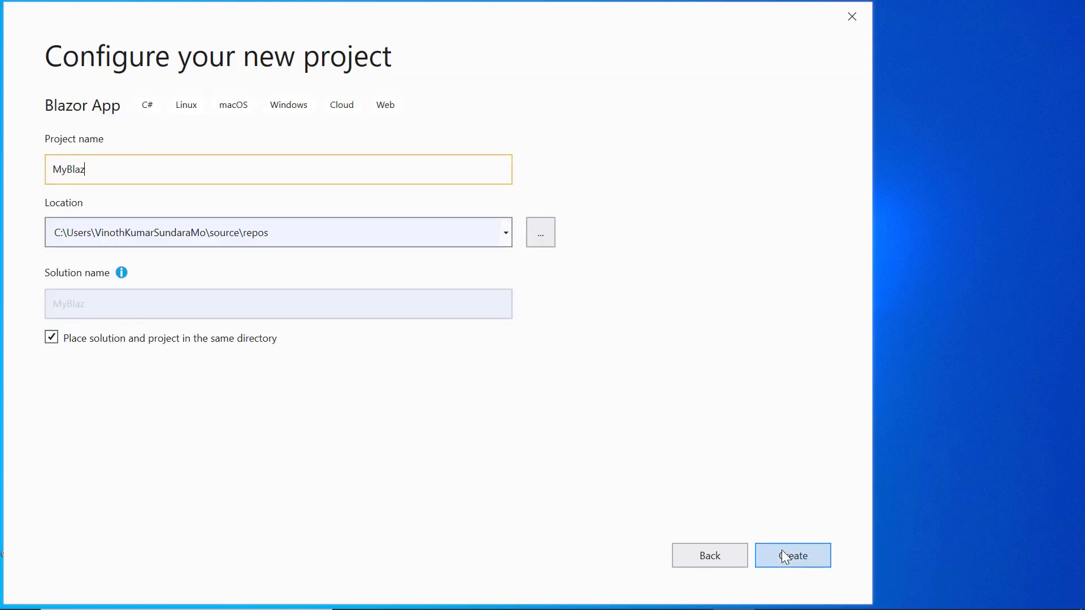
click(782, 550)
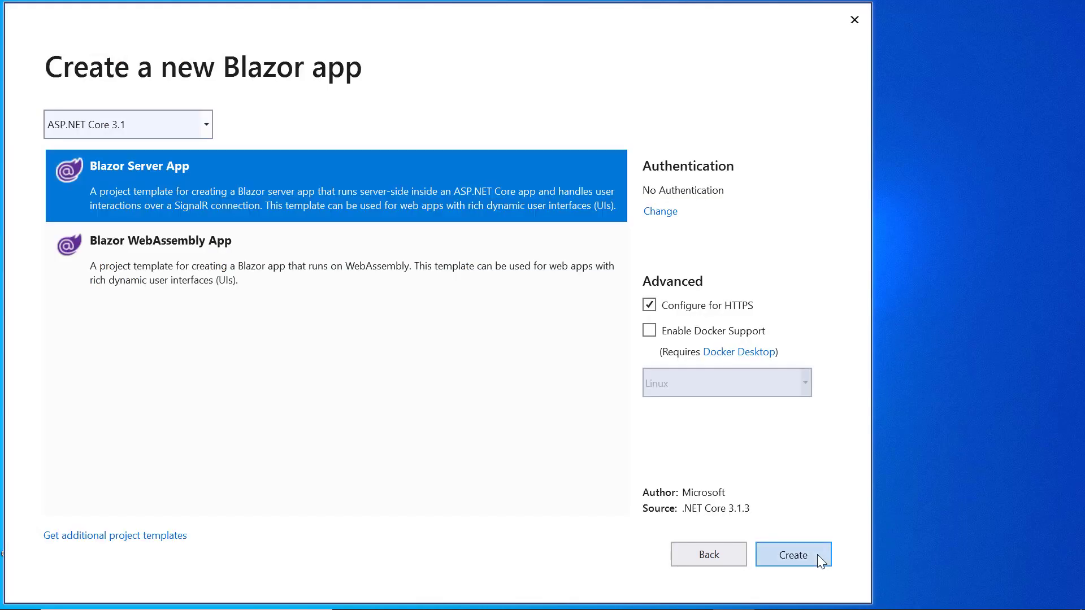
click(817, 555)
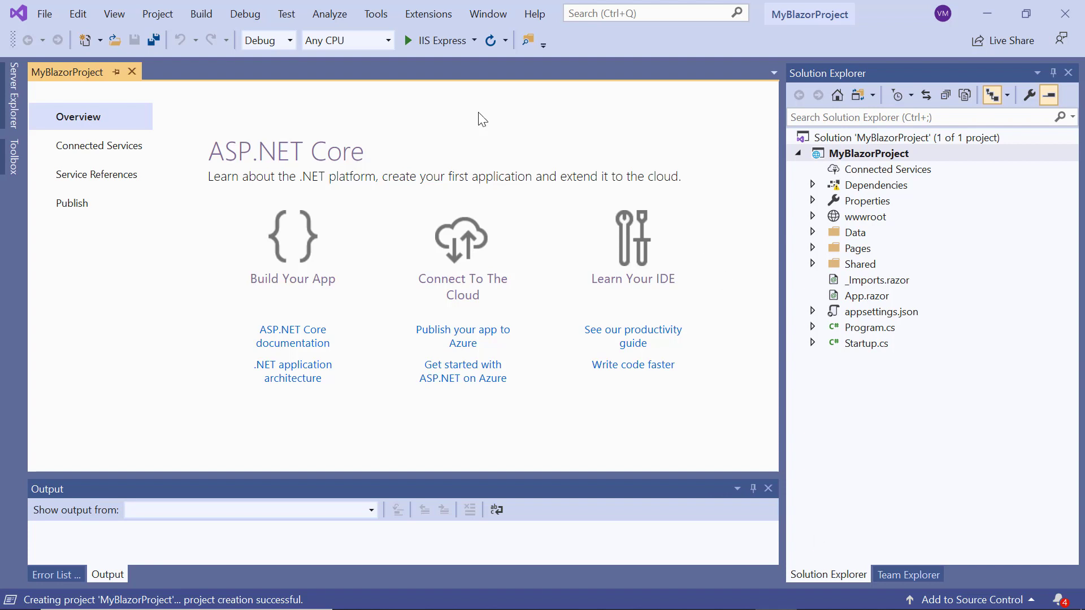
- Open NuGet package management for the solution and search for Syncfusion.Blazor
click(376, 13)
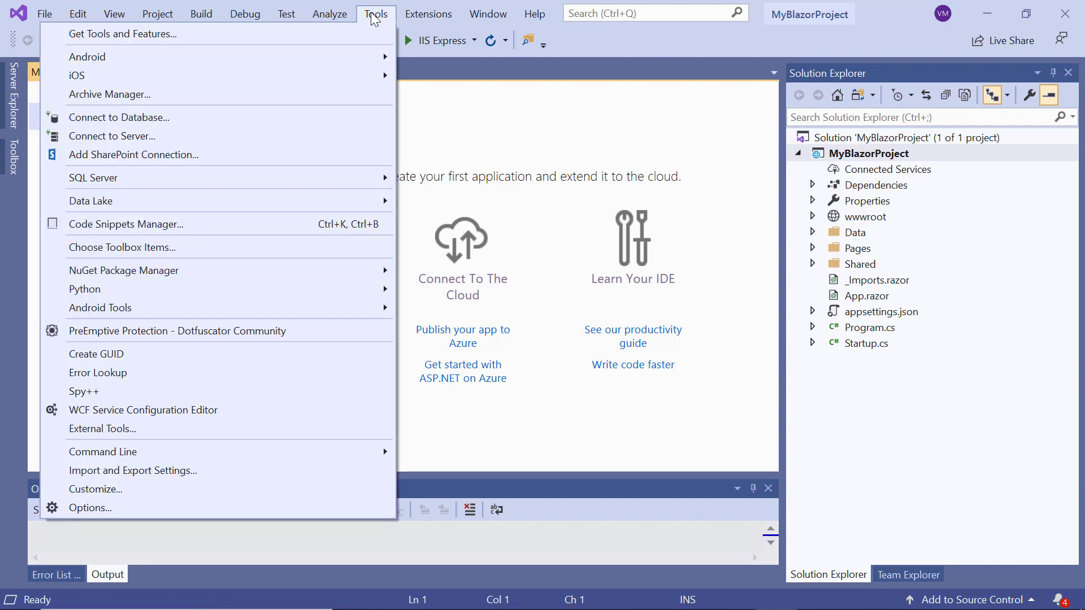
mouse_move(124, 270)
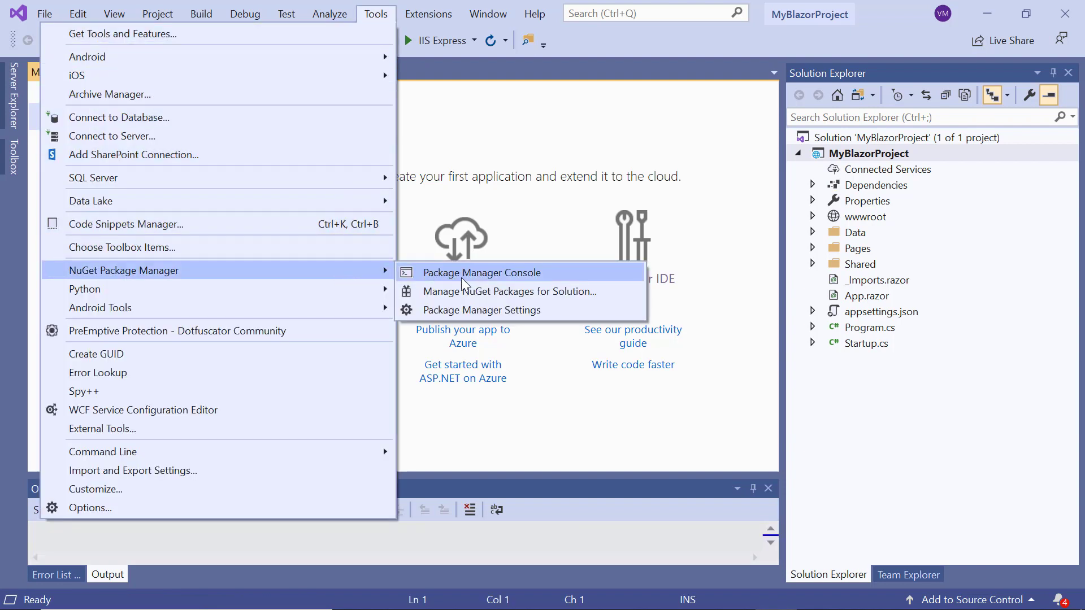
click(483, 289)
click(88, 133)
text(Syncf)
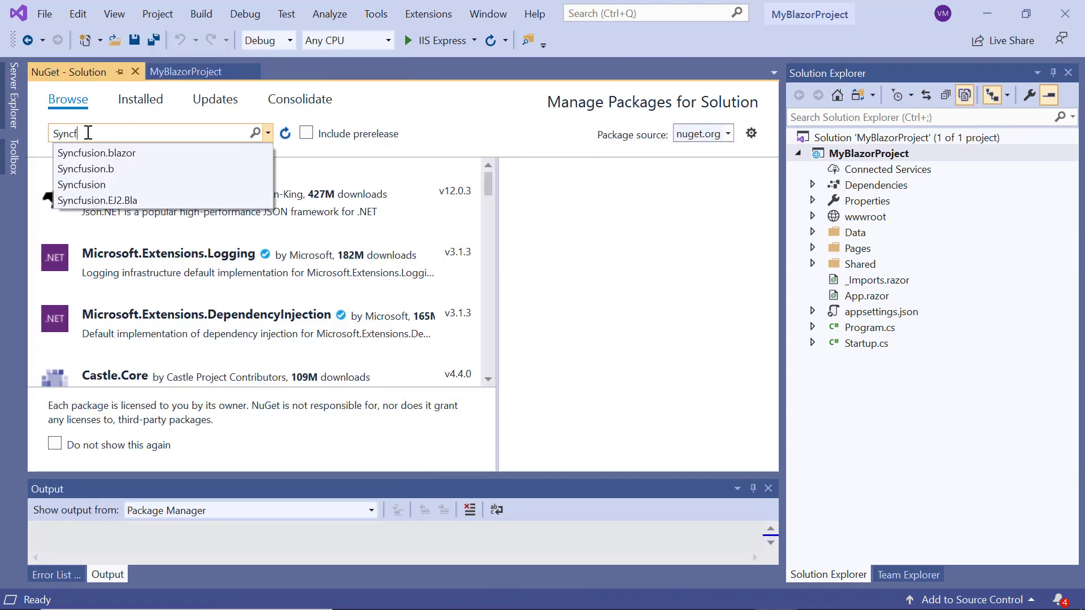
click(88, 148)
- Install Syncfusion.Blazor 18.1.0.43 into MyBlazorProject and expand Dependencies > Packages
click(132, 194)
click(531, 238)
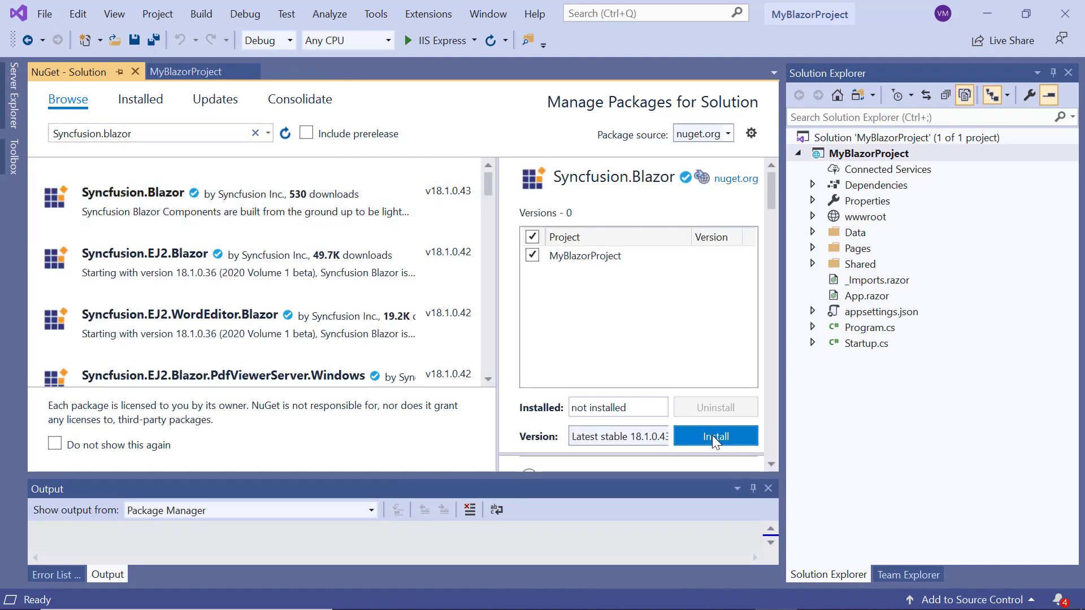
click(715, 436)
click(627, 490)
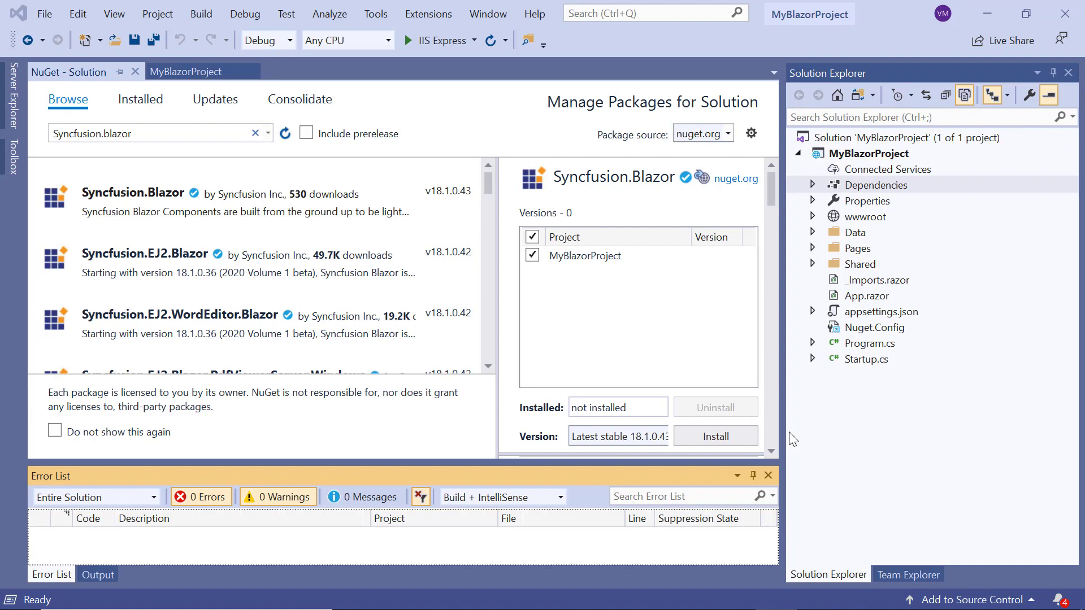
click(812, 185)
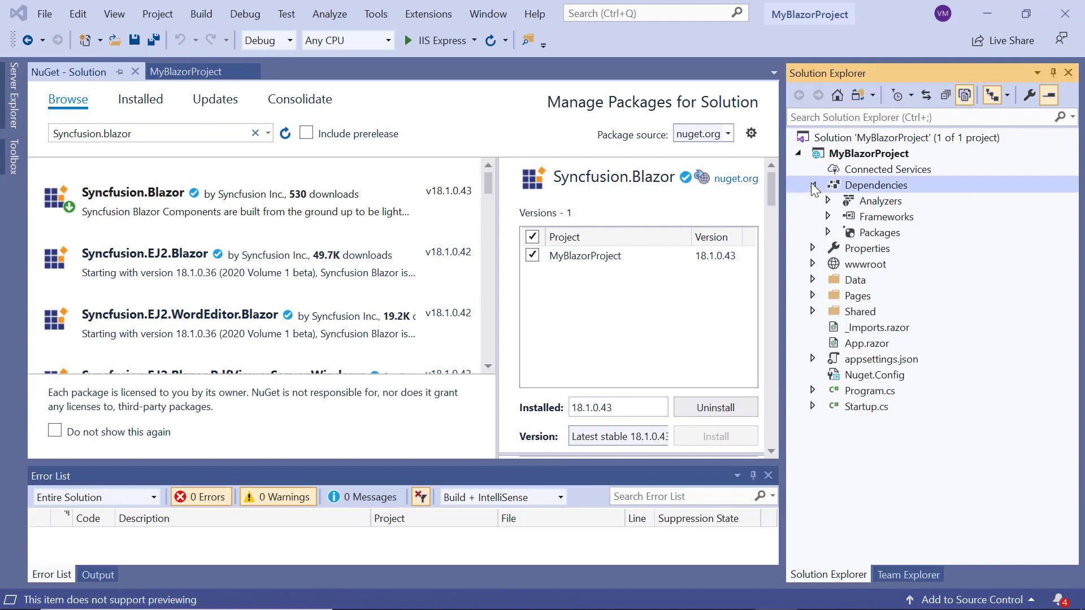
click(827, 233)
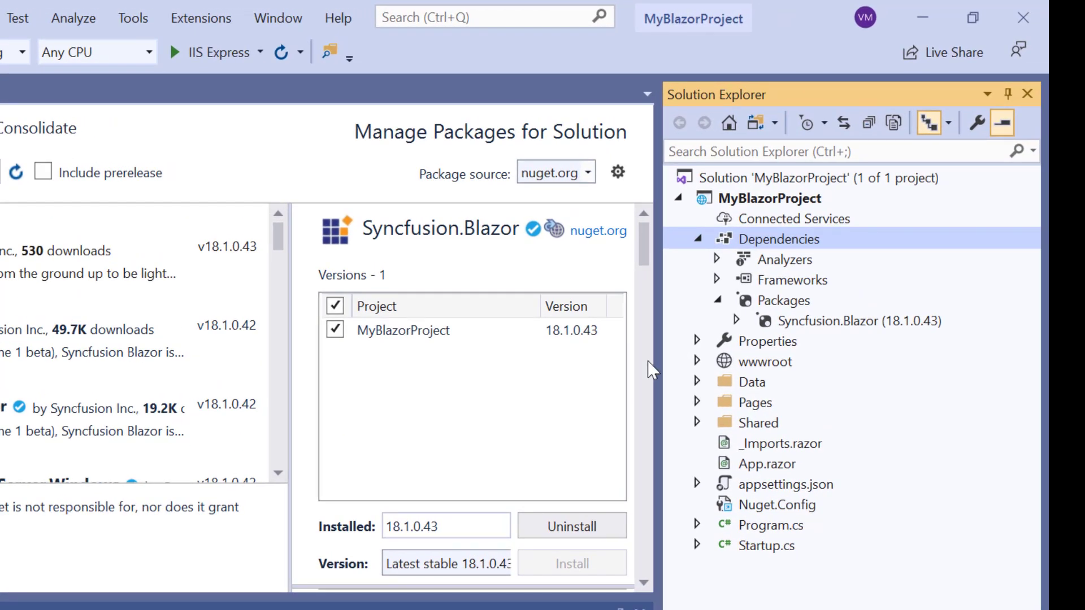
double_click(780, 444)
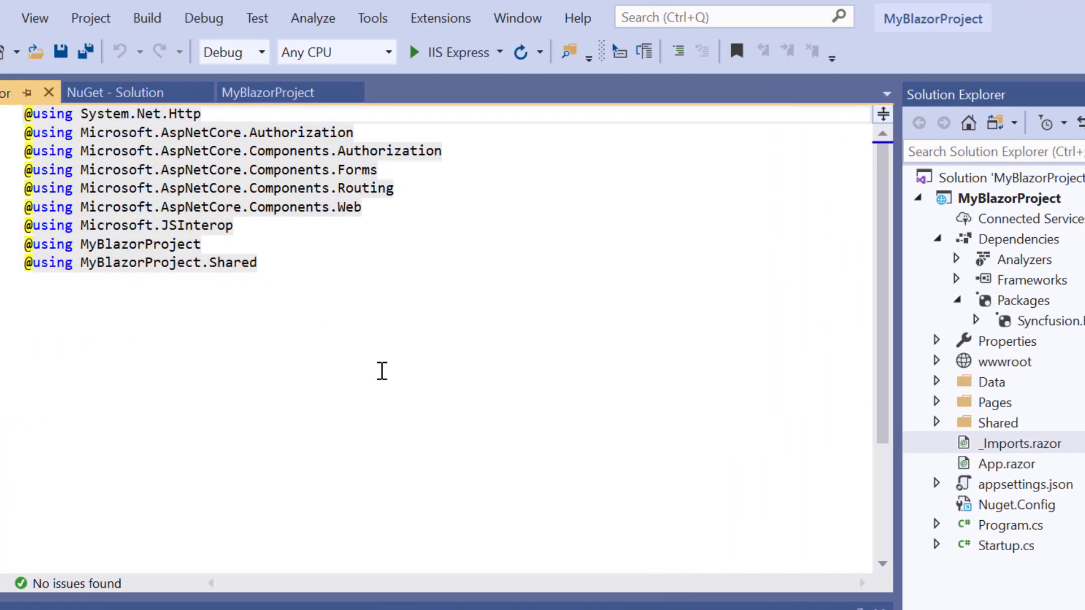
text(@us)
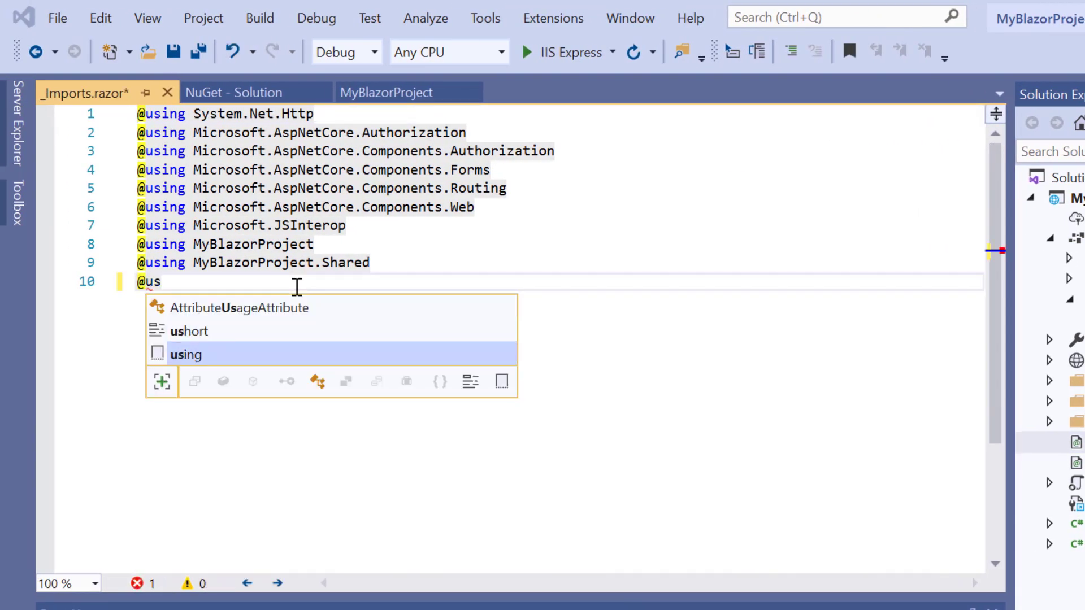
text(ing Syncfusion.Blazor.)
key(Tab)
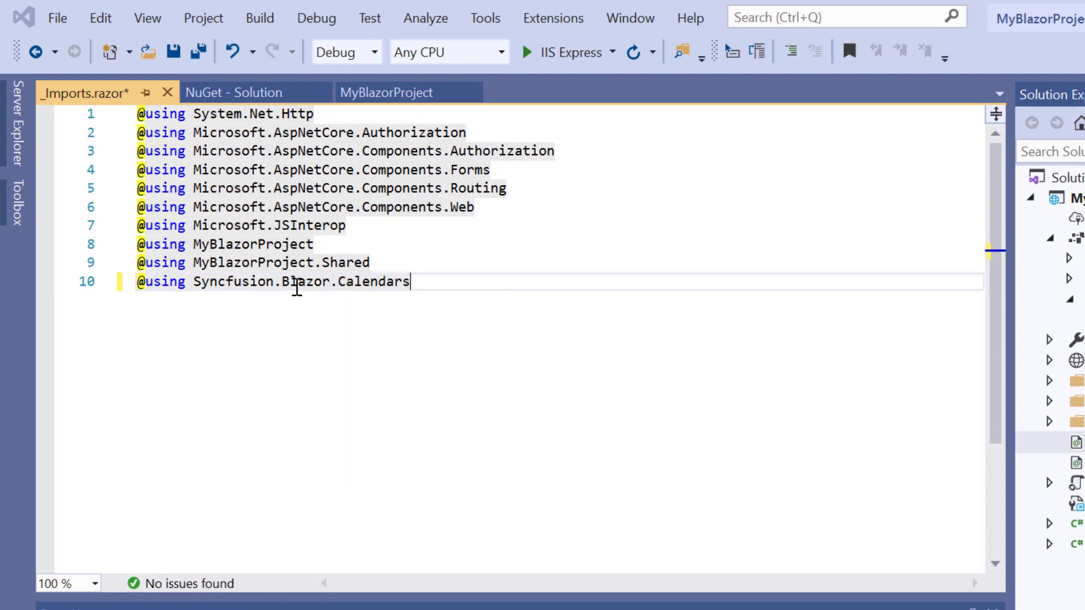
key(ctrl+s)
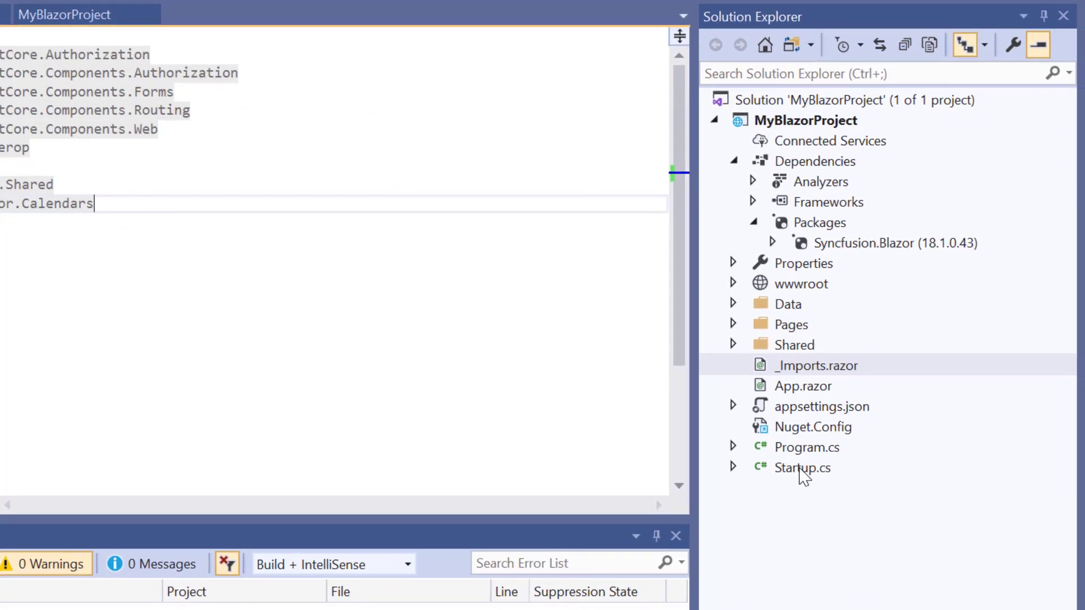
- Add 'using Syncfusion.Blazor;' to the imports in Startup.cs
double_click(801, 468)
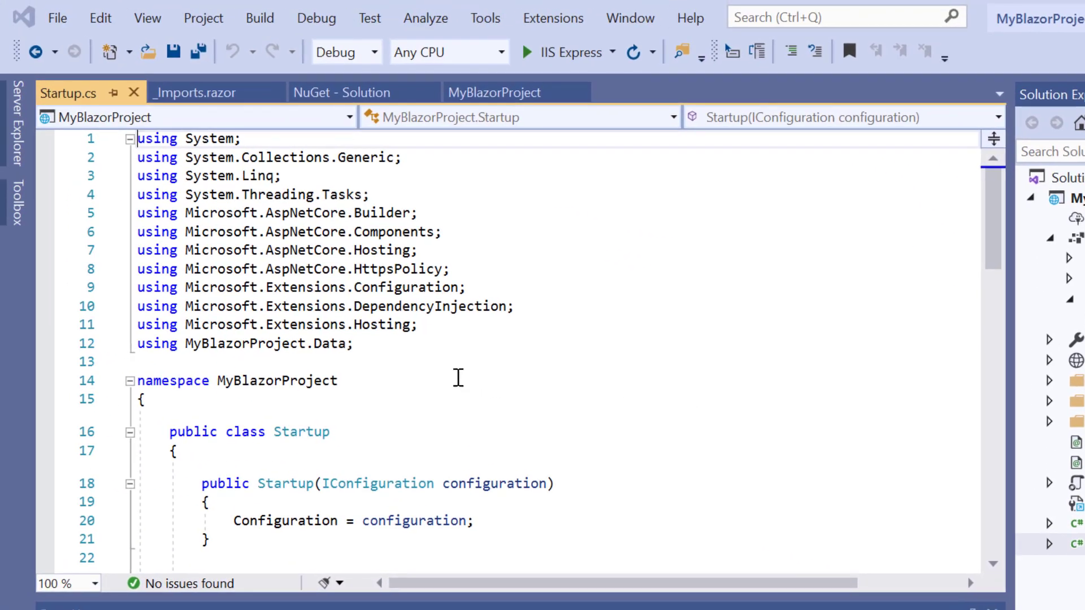
click(419, 352)
key(Return)
text(using Sy)
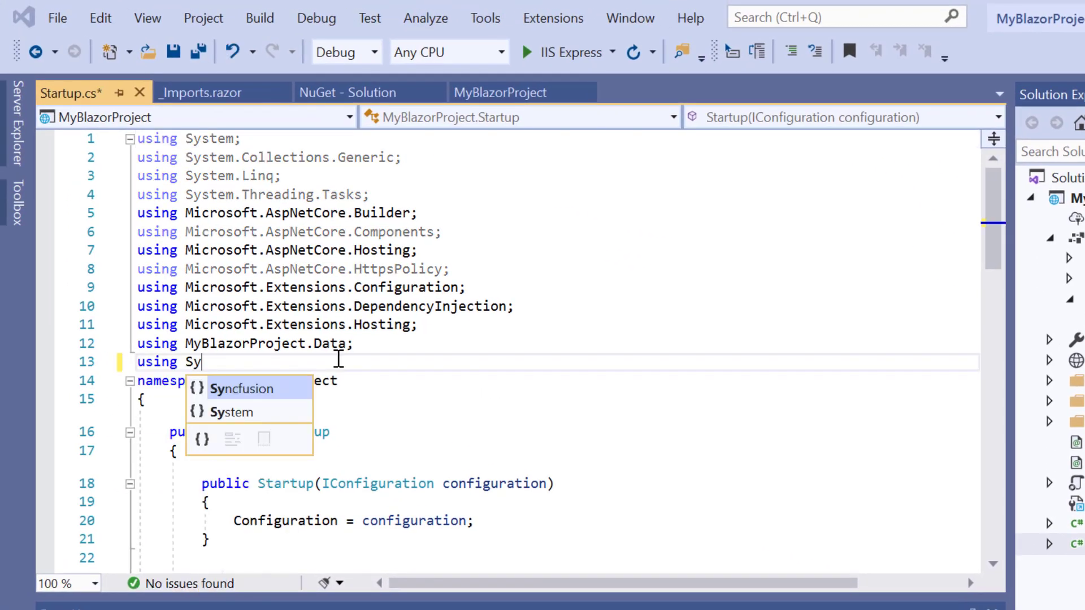
text(ncfusion.Blazor;)
key(Return)
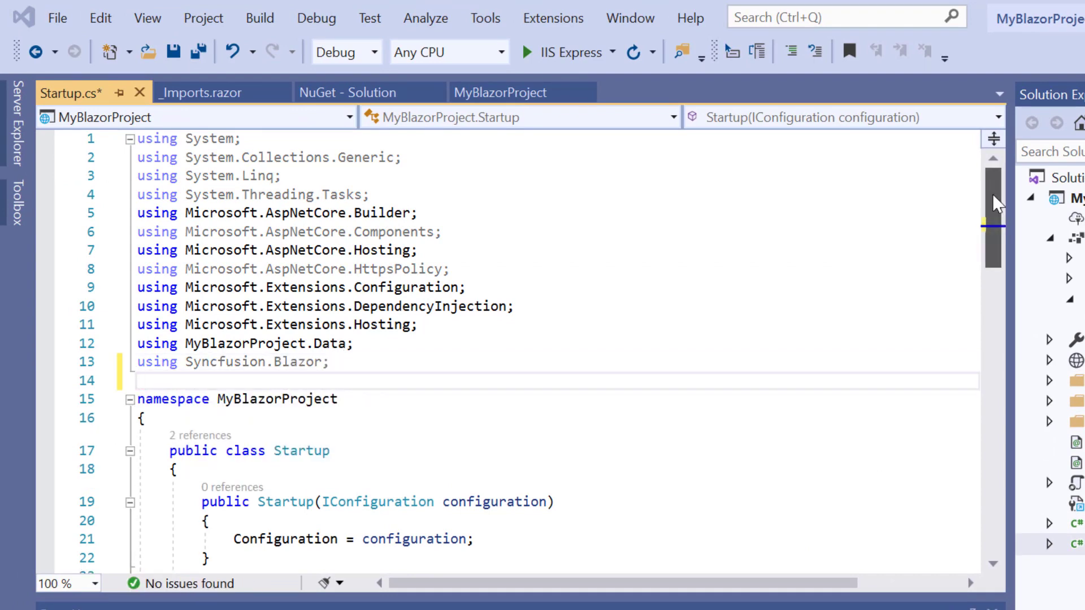
scroll(542, 340, down, 10)
- Add services.AddSyncfusionBlazor(); to ConfigureServices
click(640, 334)
key(Return)
text(services.A)
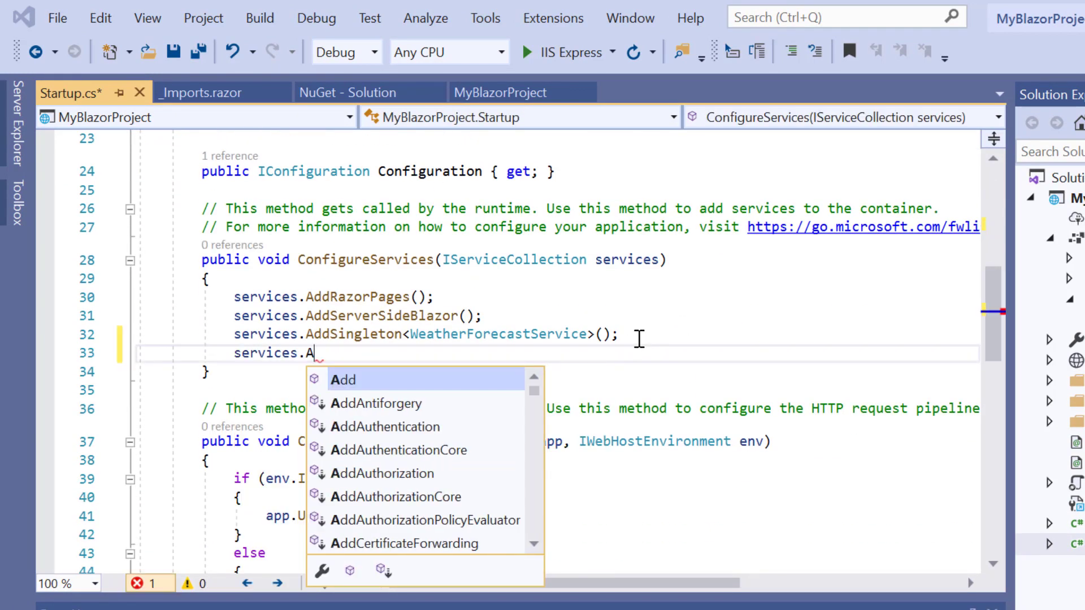
text(ddSyn)
key(Tab)
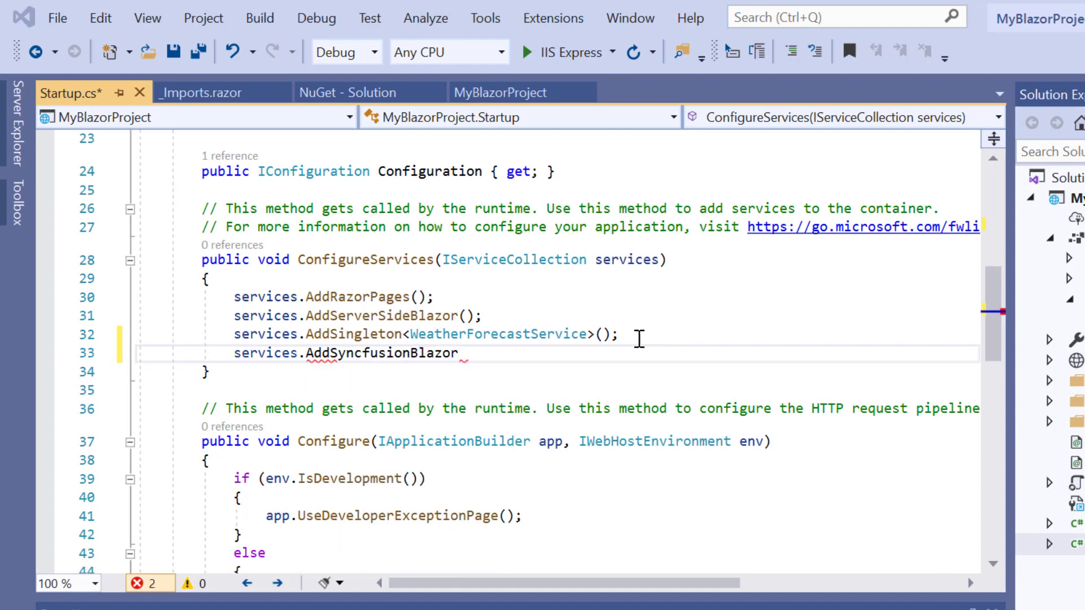
text(();)
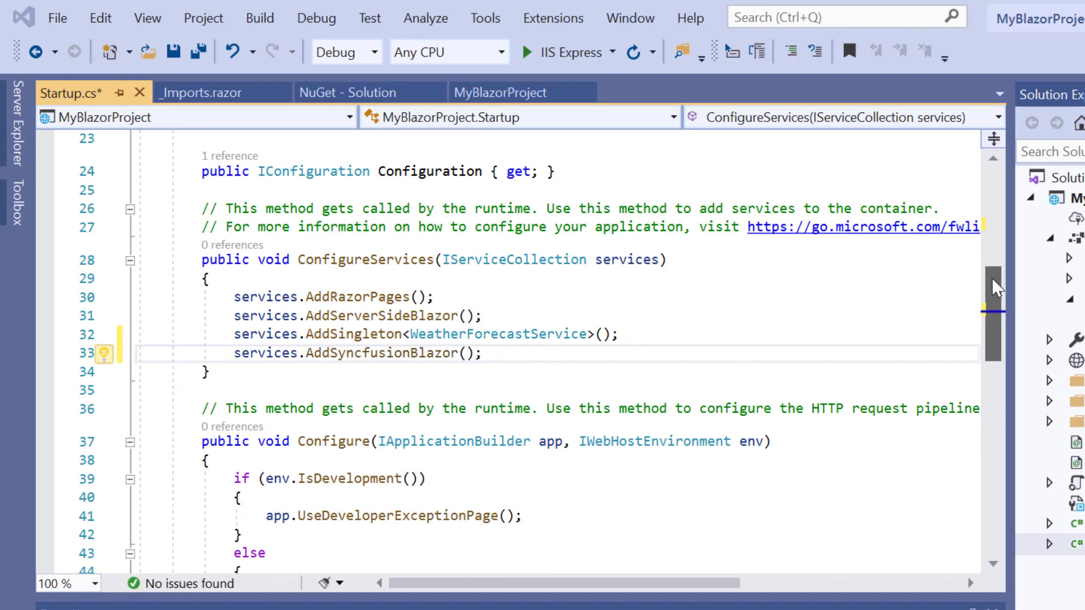
drag(993, 288, 1003, 333)
- Register the pasted license key with SyncfusionLicenseProvider.RegisterLicense at the top of Configure
click(490, 227)
key(Return)
text(Syncfusion.L)
key(Tab)
text(.)
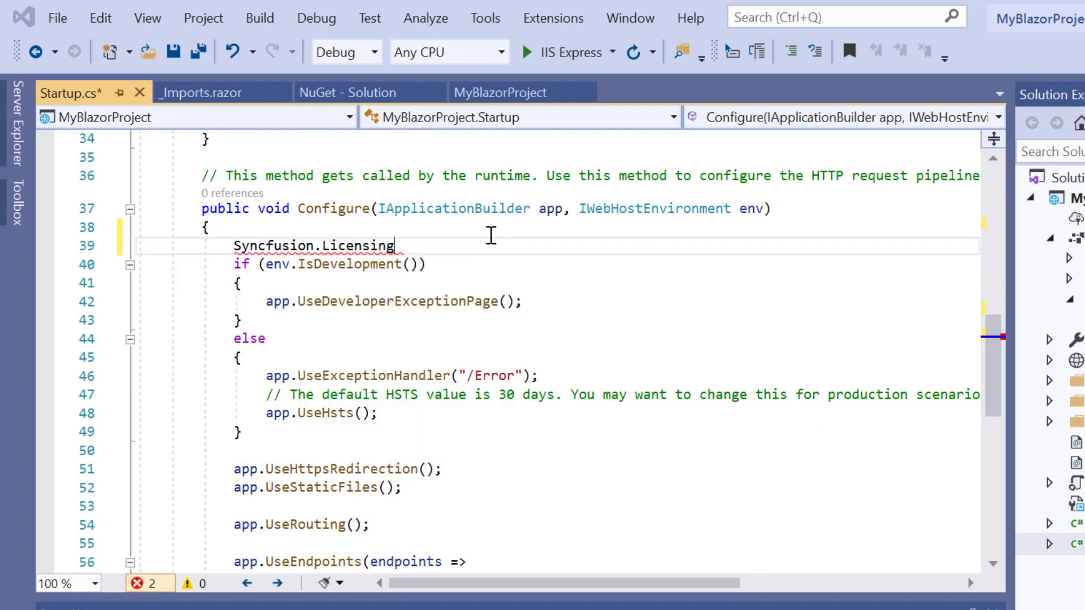
text(SyncfusionLicenseProvider)
key(Return)
text(.Re)
key(Tab)
text(()
key(ctrl+v)
mouse_move(425, 583)
mouse_down()
mouse_move(494, 592)
mouse_move(456, 594)
mouse_up()
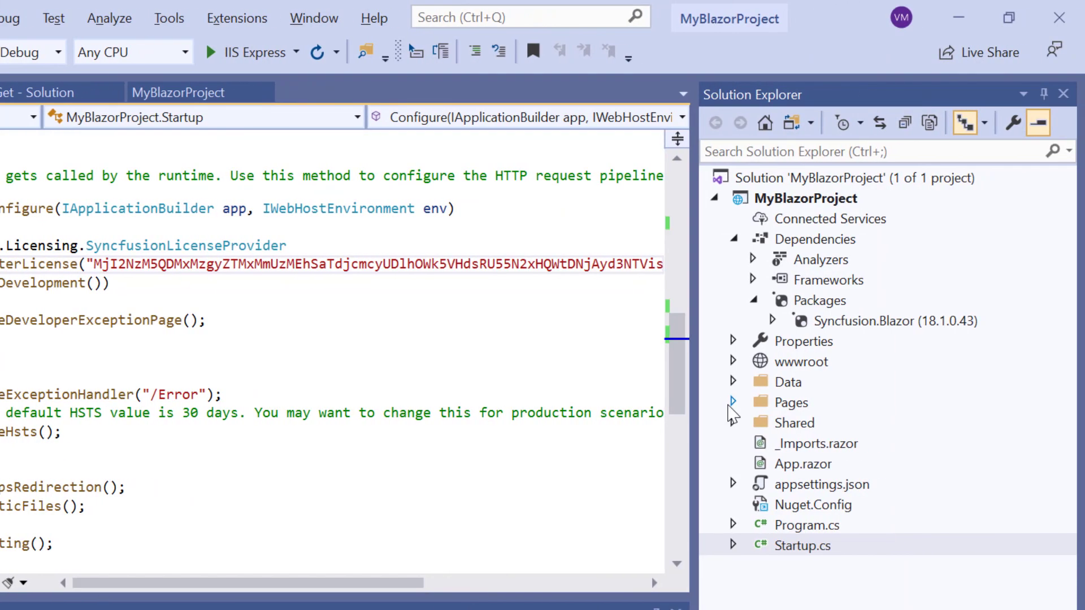
click(733, 405)
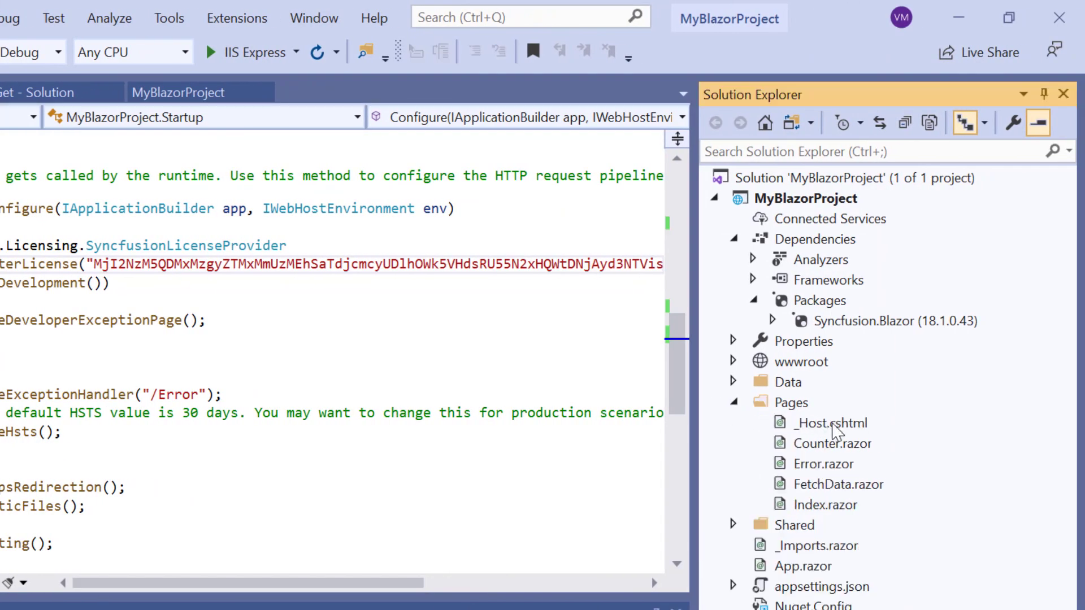
- Link _content/Syncfusion.Blazor/styles/fabric.css below site.css in _Host.cshtml and save
click(833, 424)
double_click(832, 423)
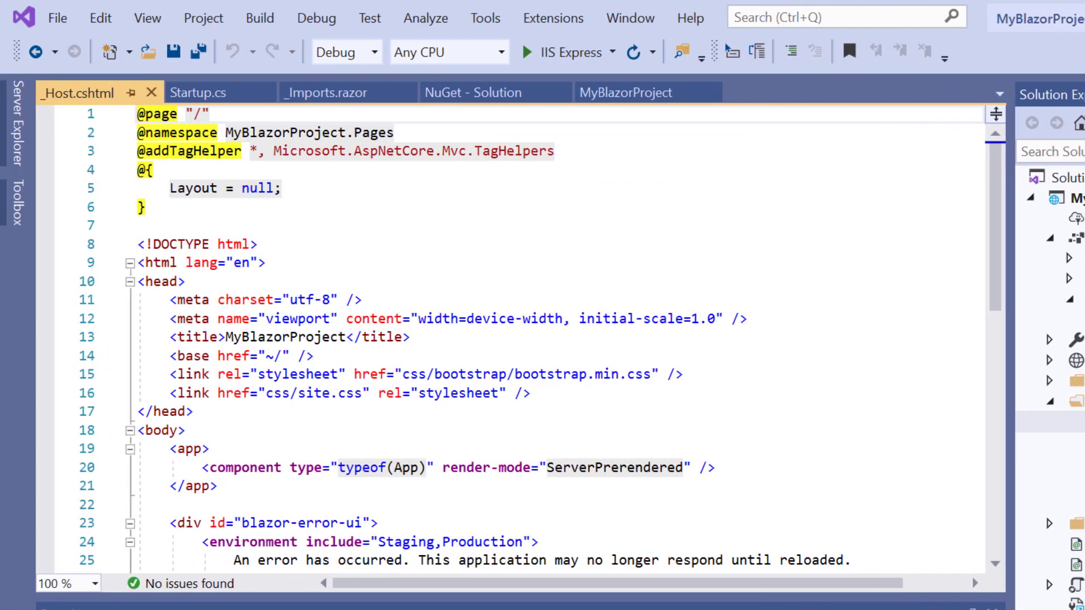
click(631, 396)
key(End)
key(Return)
text(<link href="_content/Syncfusion.Blazor/styles/fabric.css)
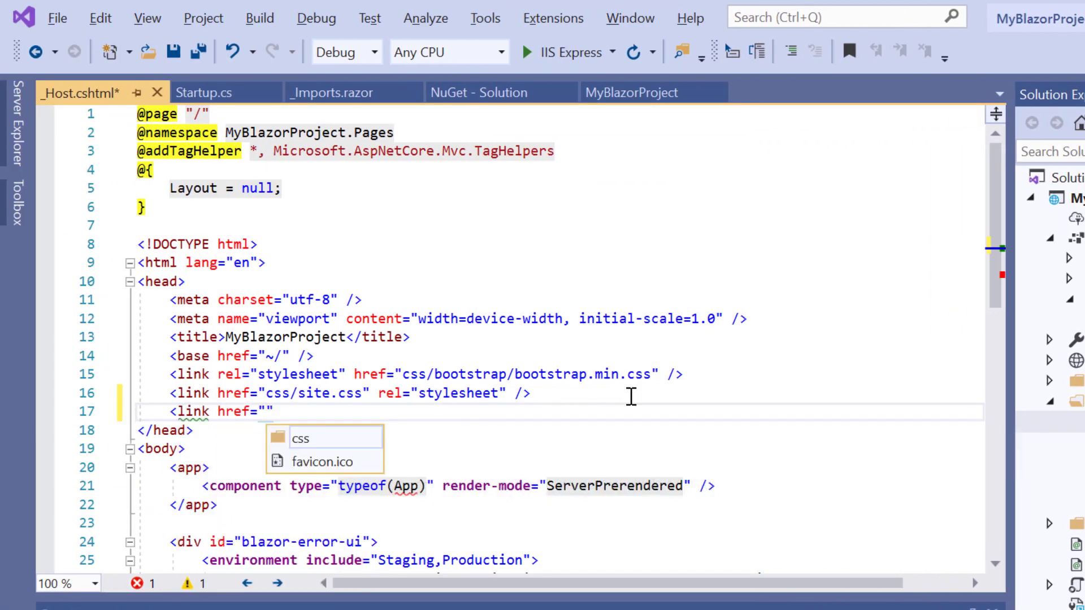
text(" rel="stylesheet" />)
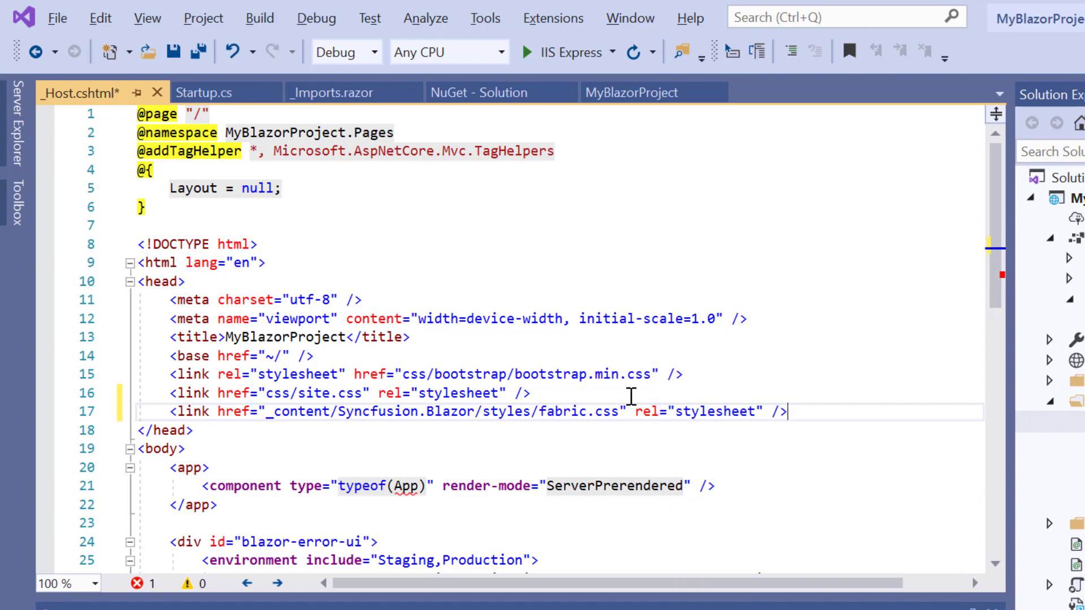
key(ctrl+s)
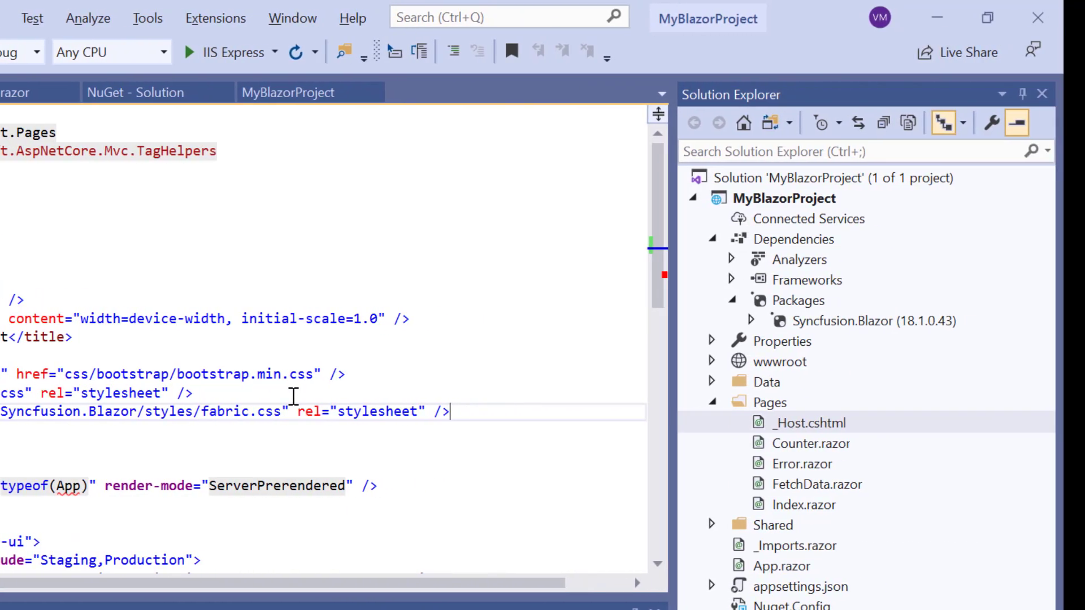
- Add a wrapper div and a #wrapper <style> block to Index.razor
click(791, 506)
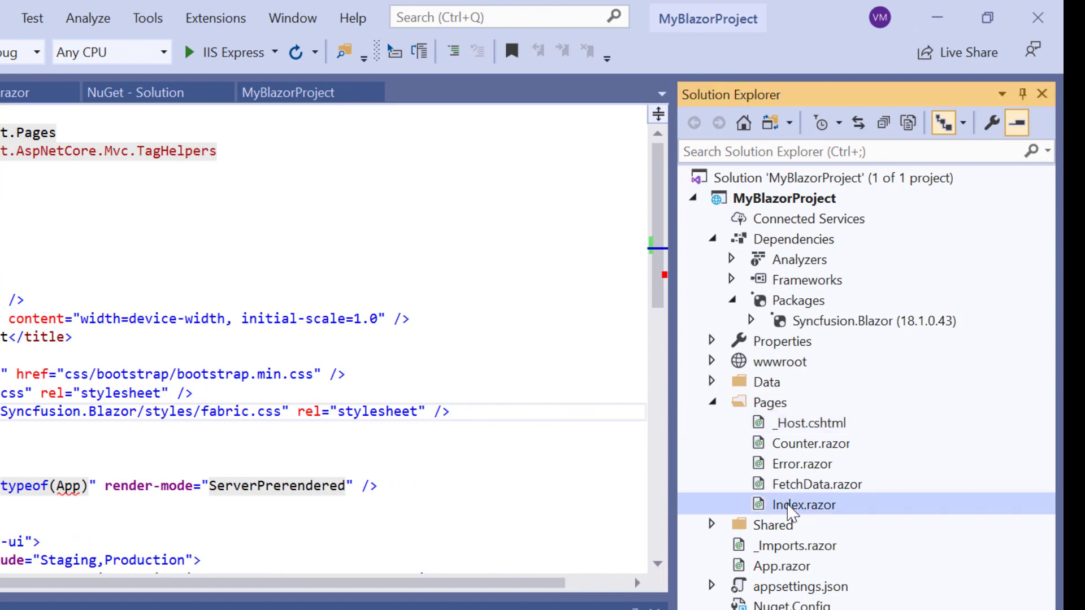
double_click(791, 506)
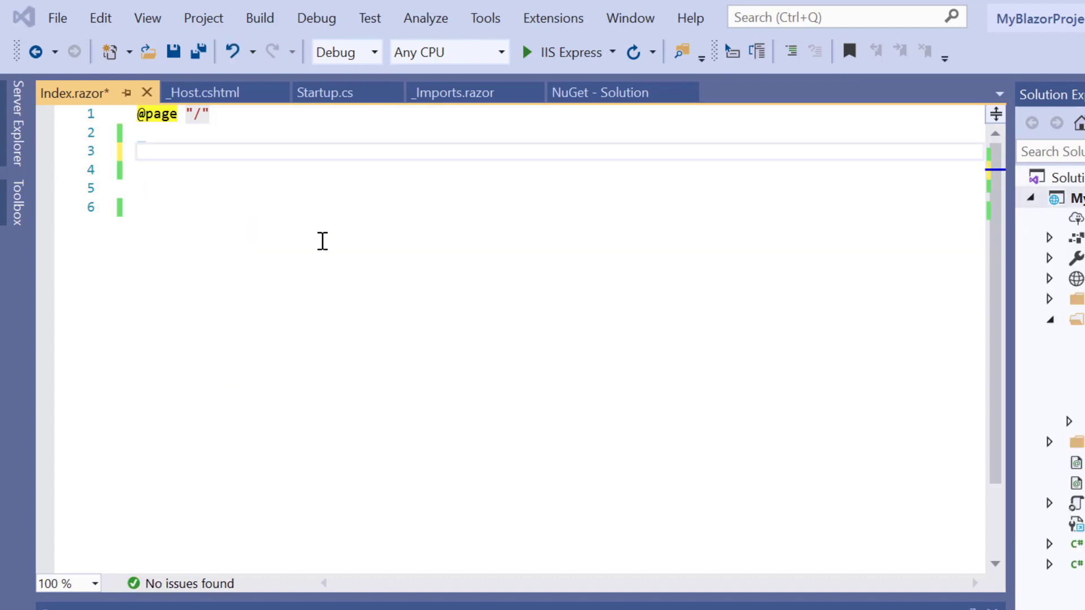
click(148, 153)
text(<div id="wrapper"></div>)
key(Return)
key(Return)
text(<st)
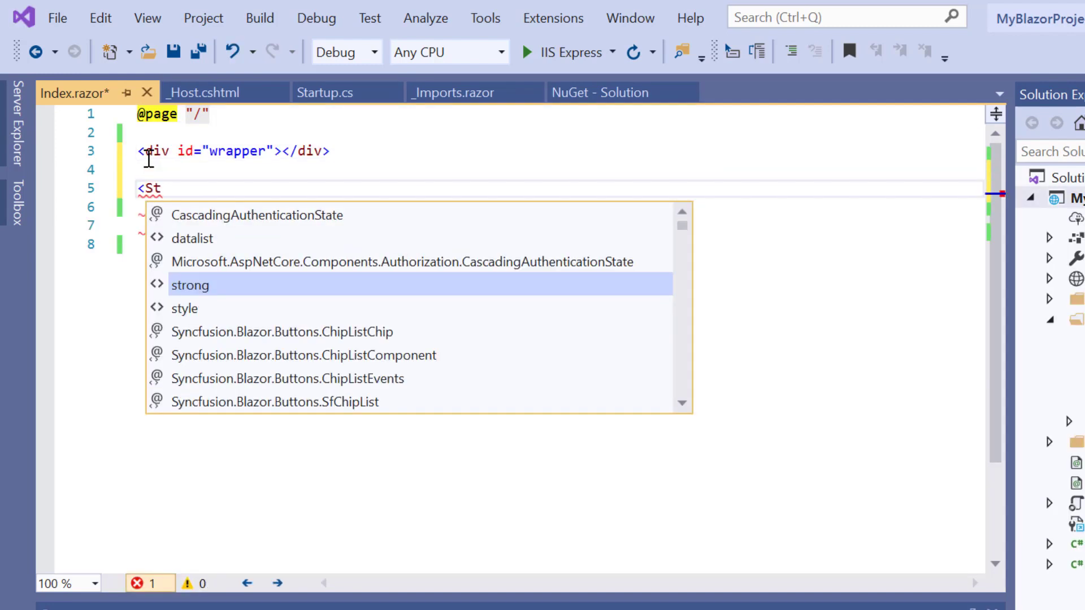
key(Tab)
text(#wr)
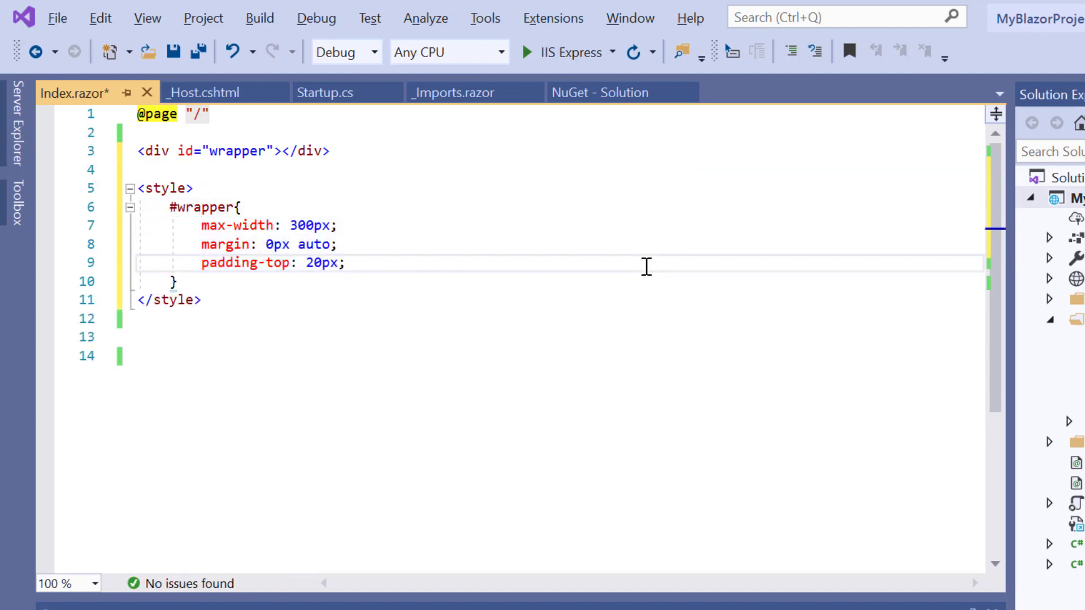
- Put <SfDateTimePicker TValue="DateTime?"> inside the wrapper div, save, and run with F5
click(281, 152)
key(Return)
text(<SfDat)
key(Down)
key(Down)
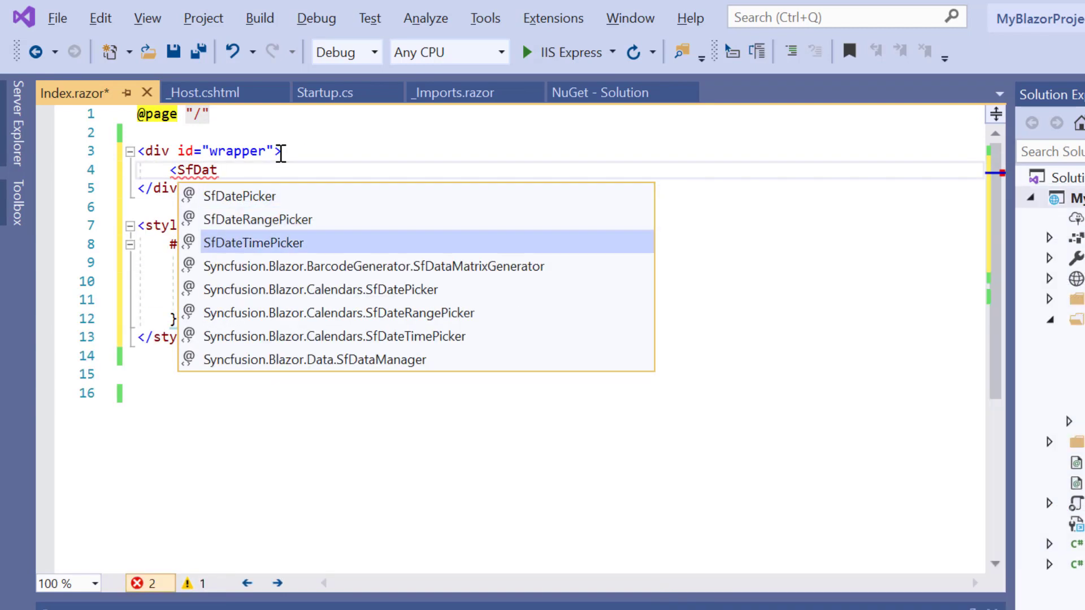
key(Tab)
text(>)
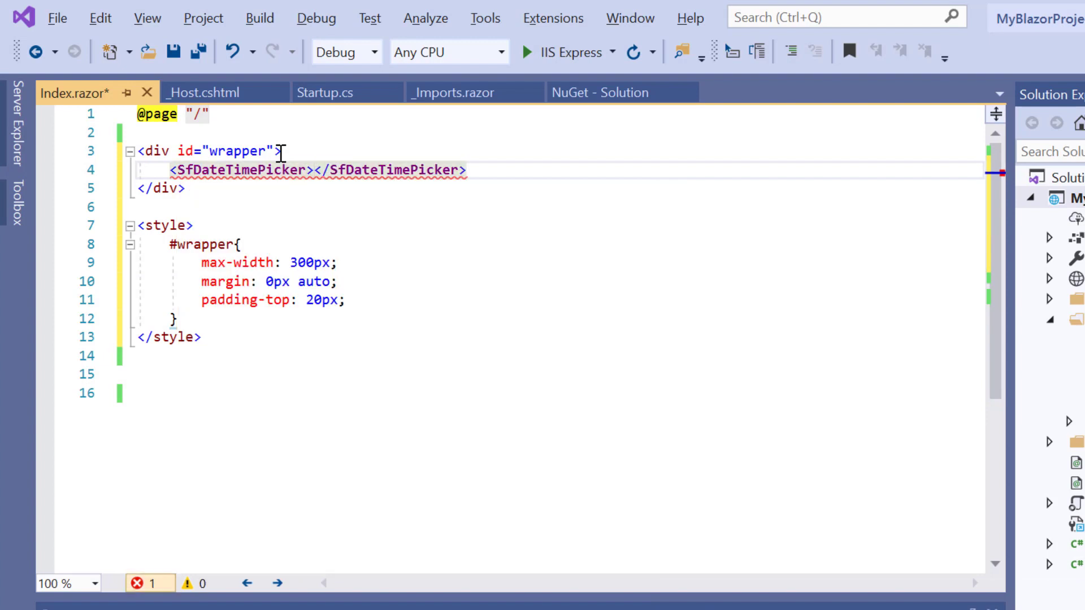
text( TV)
key(Tab)
text(=")
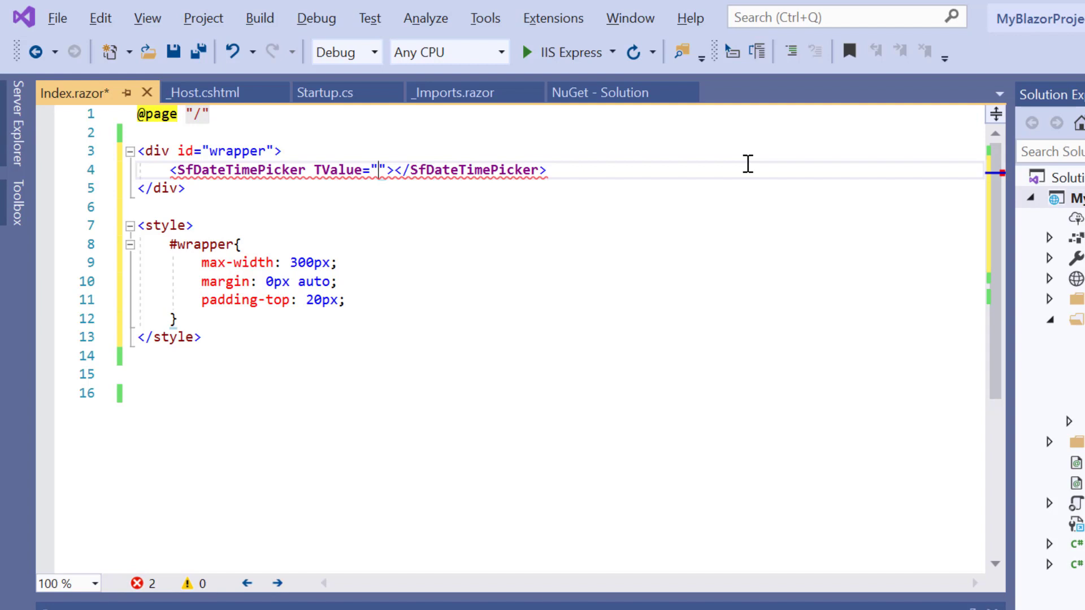
text(DateTime)
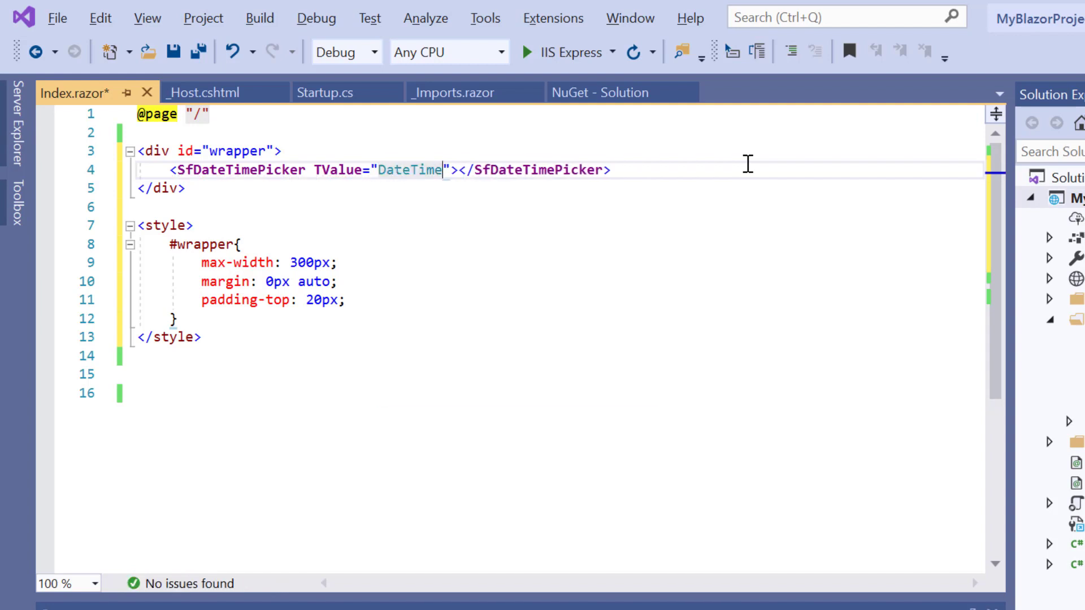
text(?)
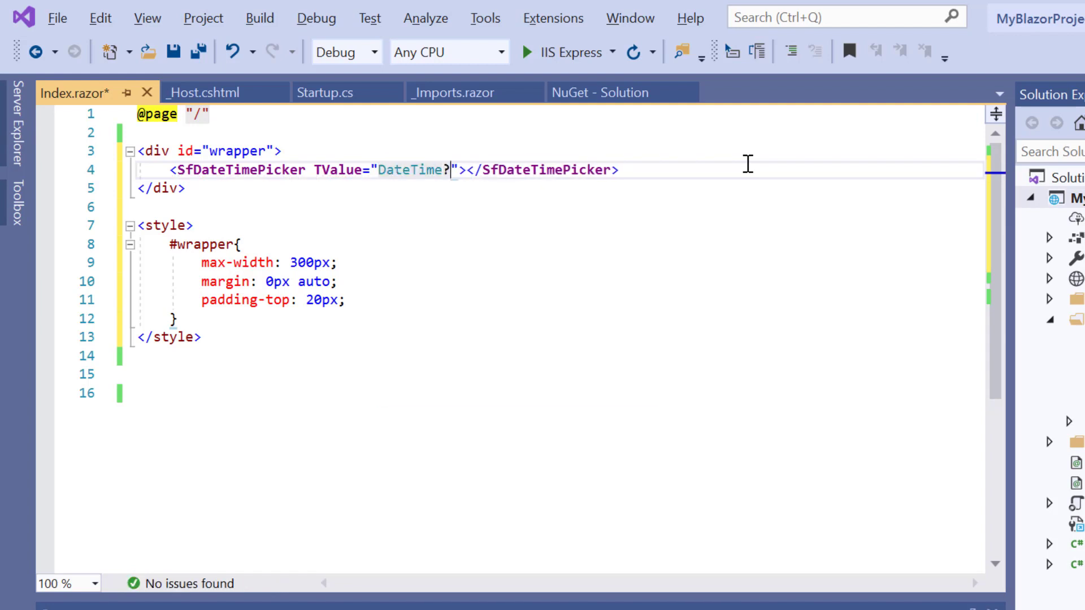
key(F5)
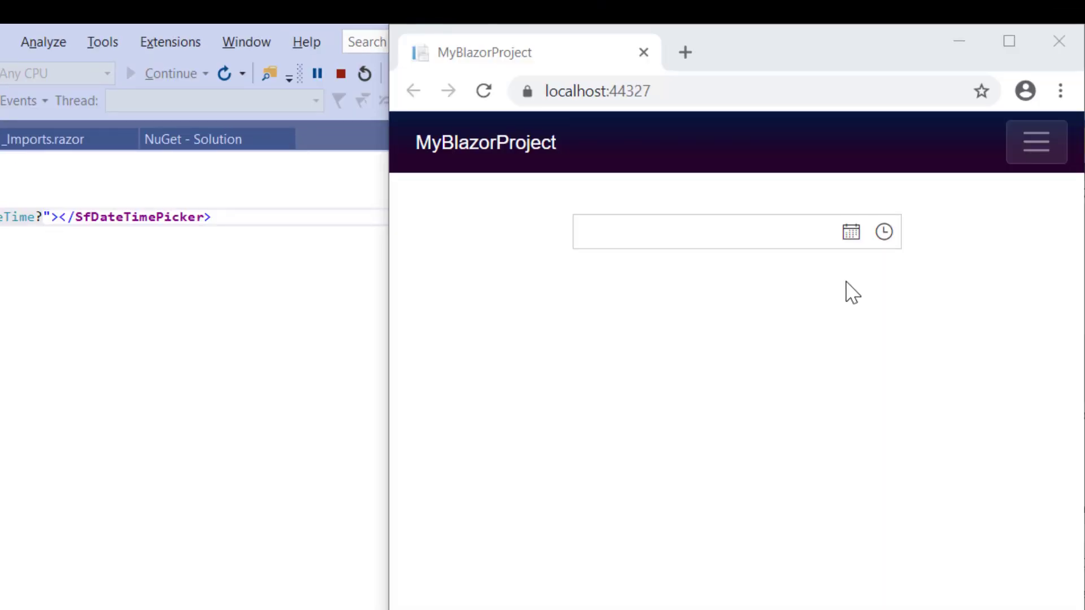
- Choose April 10 and 1:00 AM in the running app's picker
click(851, 232)
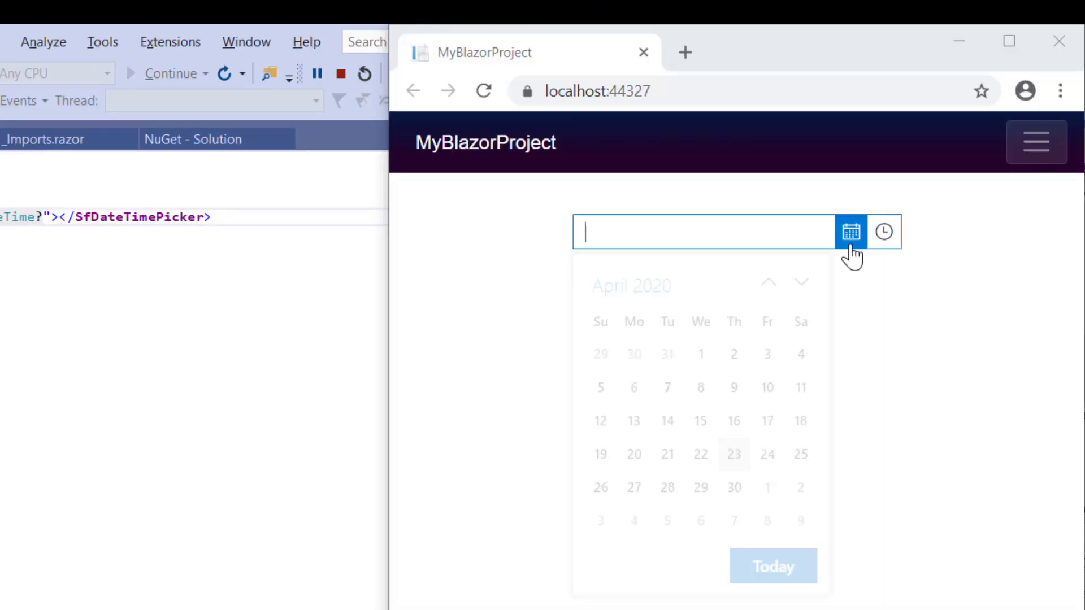
click(767, 387)
click(883, 234)
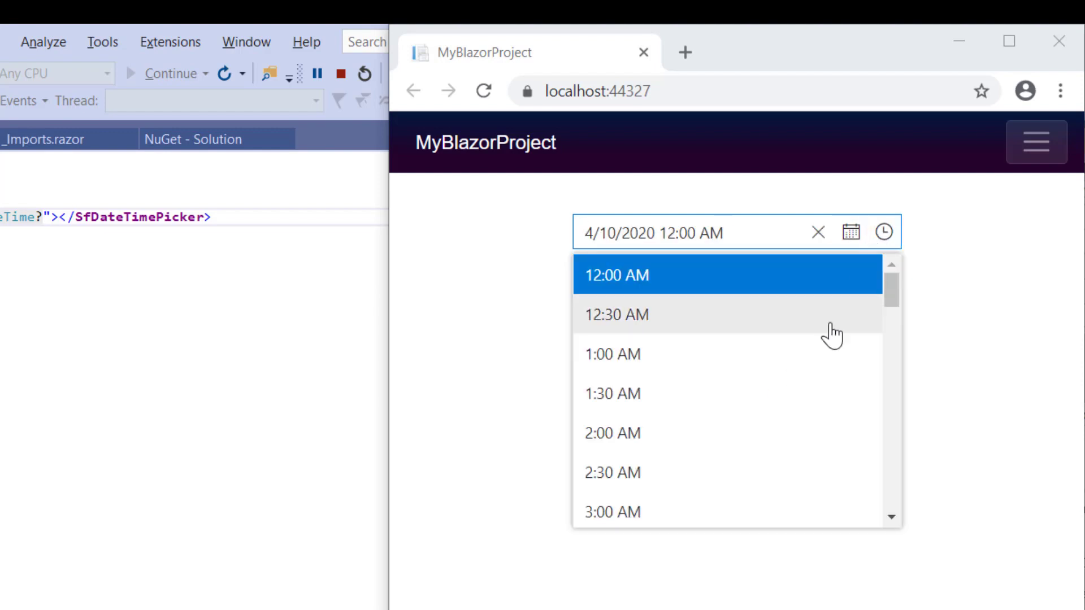
click(817, 360)
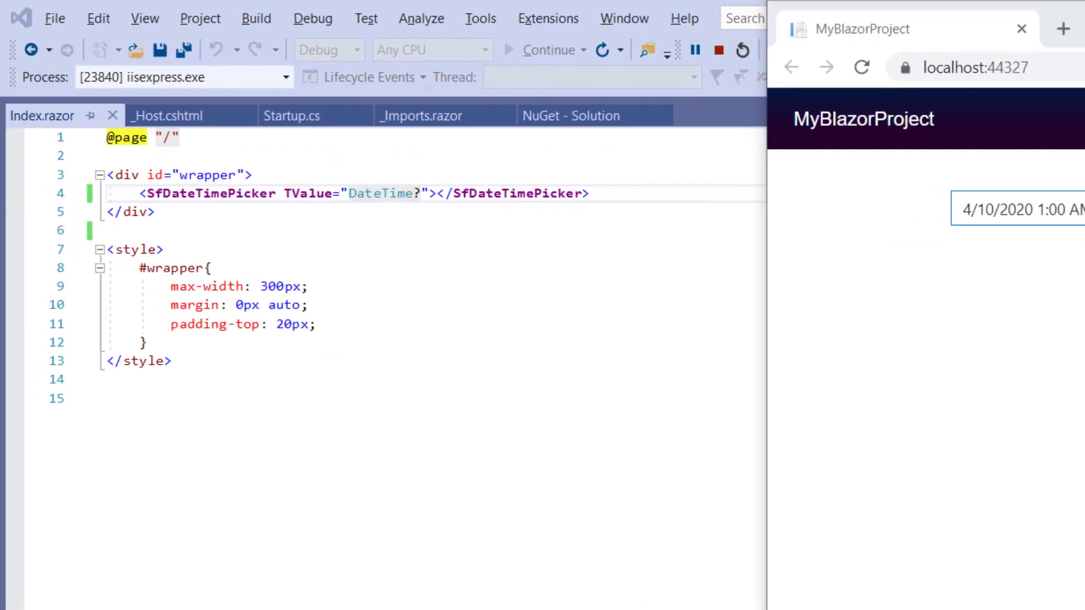
text(@co)
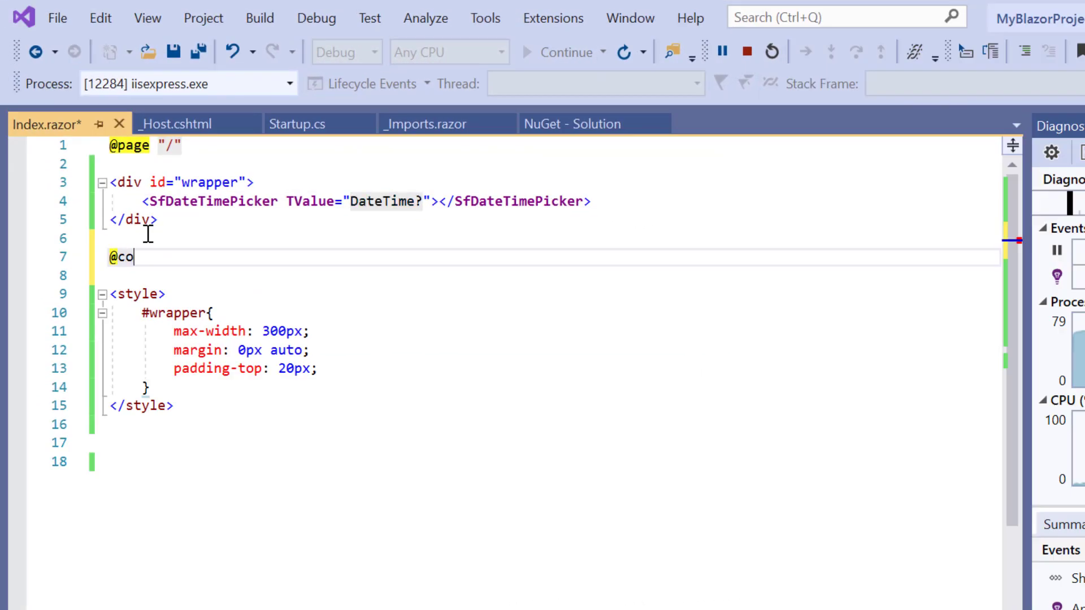
text(de{)
key(Return)
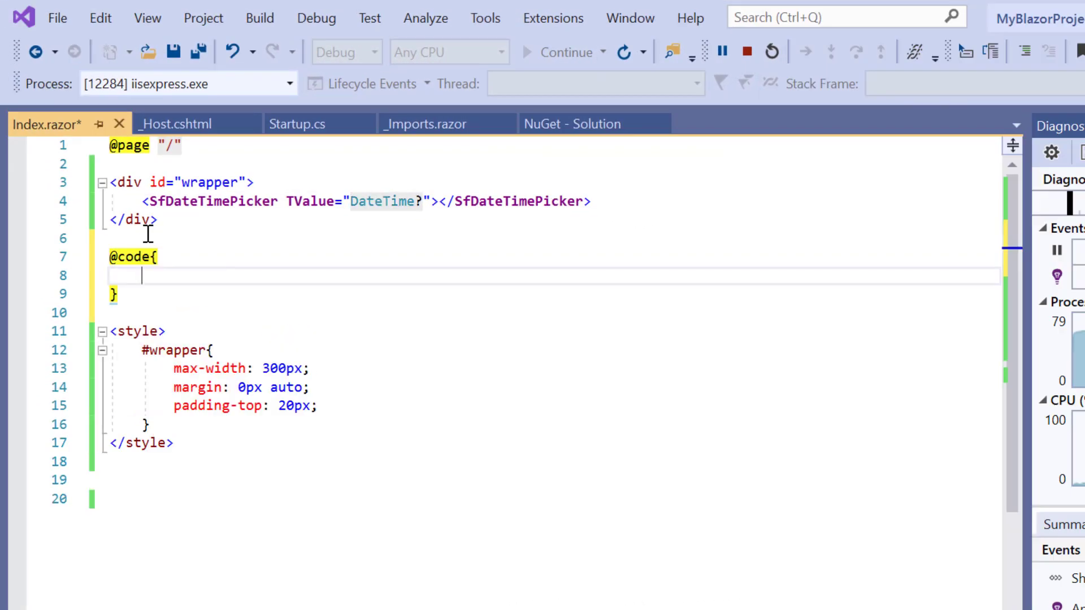
text(p)
key(Tab)
key(Tab)
text(DateT)
key(Tab)
key(Tab)
text(DateVa)
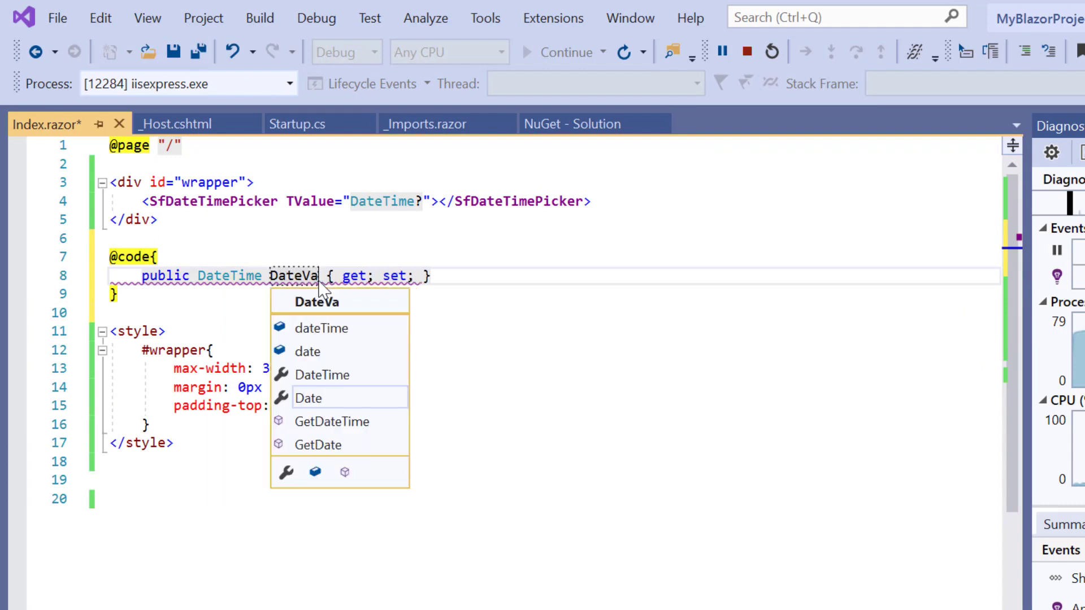
text(lue)
key(Escape)
key(End)
key(Return)
text(=)
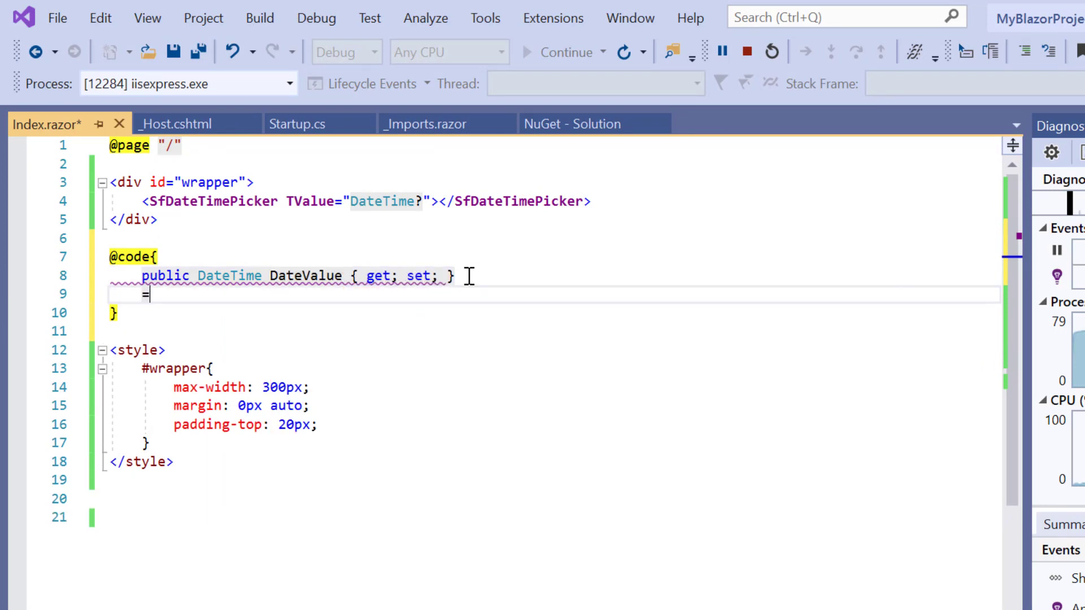
text( new Dat)
key(Tab)
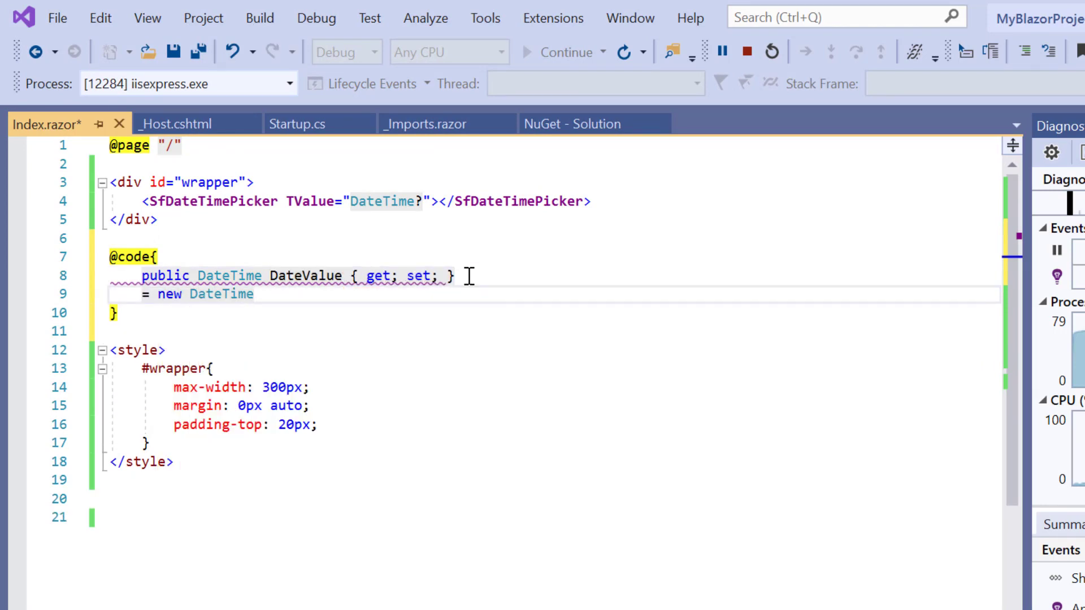
text((2020, 03, 11, 12, 45, 00)
key(Escape)
text(;)
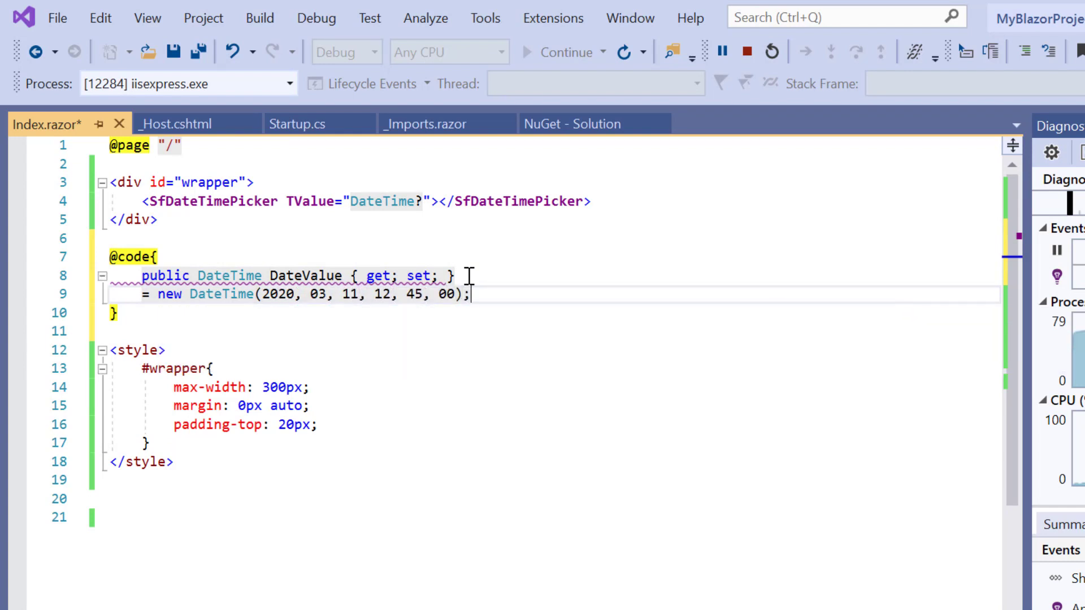
click(433, 201)
key(Return)
text(Va)
key(Tab)
text(@DateValue)
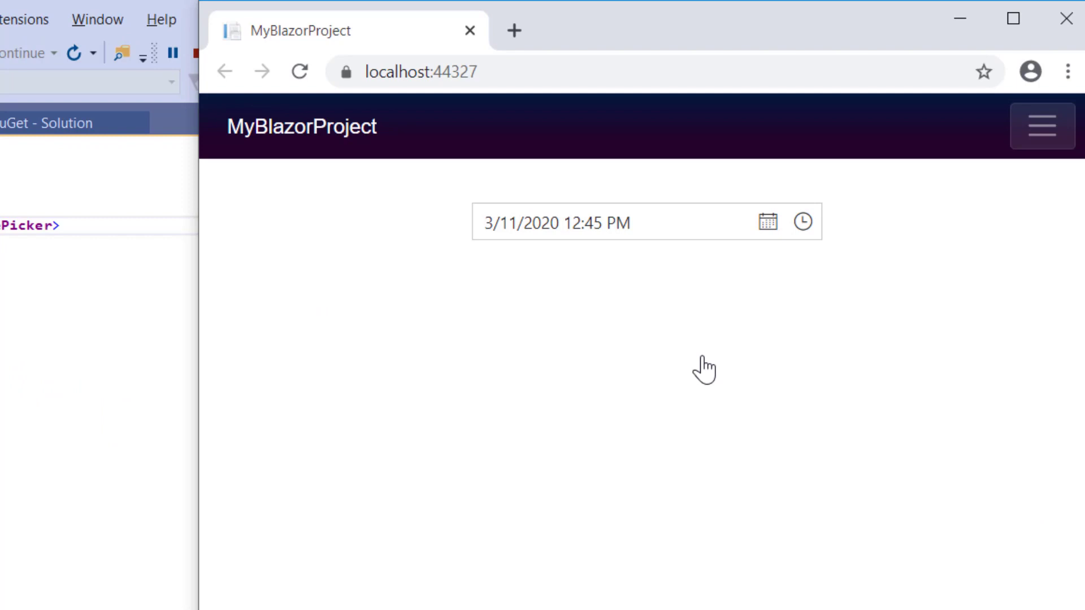
- Open the picker's calendar to check March 11, 2020 is marked, then close it
click(768, 222)
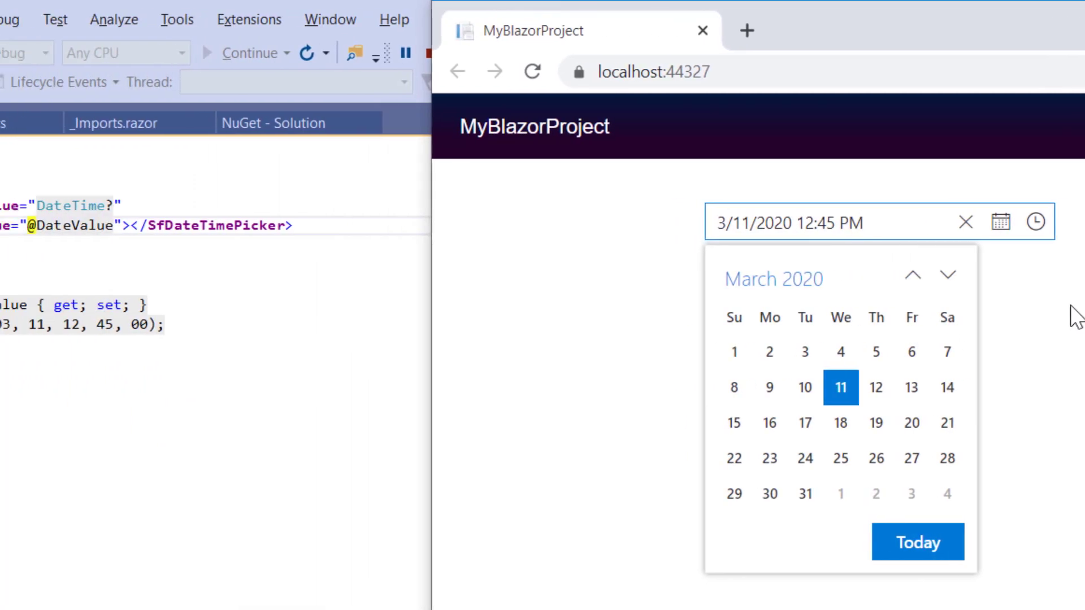
click(1074, 315)
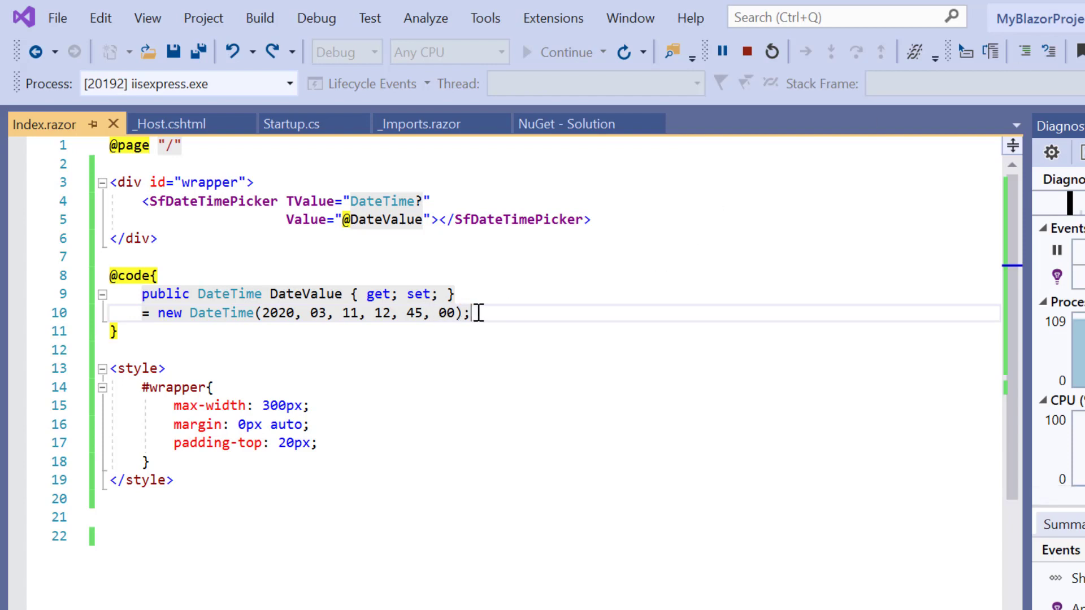
- Duplicate the DateValue property as StartDate, set to 10 March 2020 12:00
drag(471, 313, 142, 294)
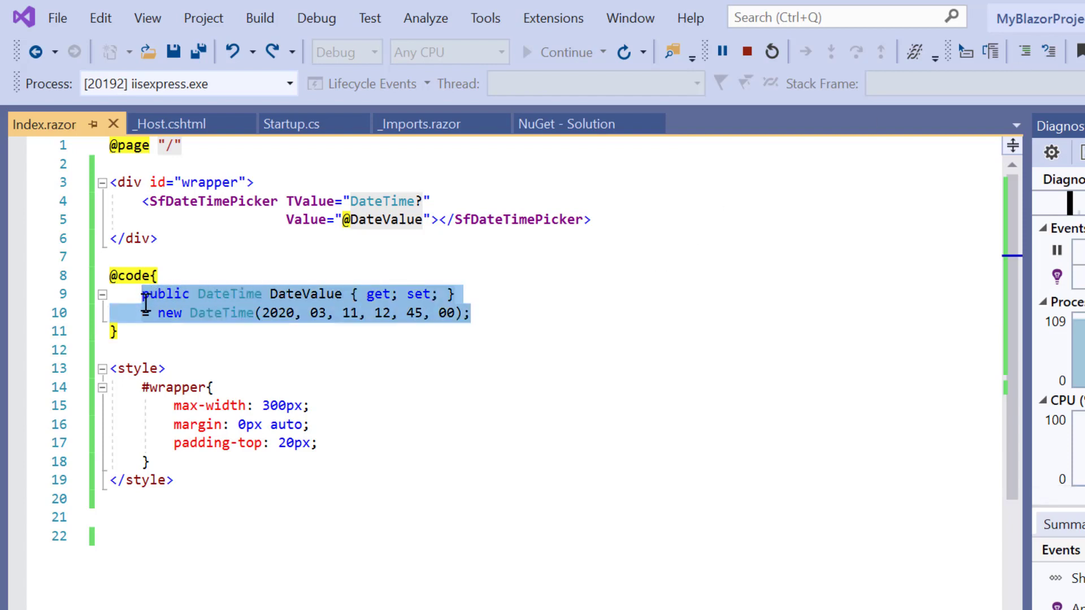
key(ctrl+c)
key(ctrl+v)
double_click(305, 350)
text(Start)
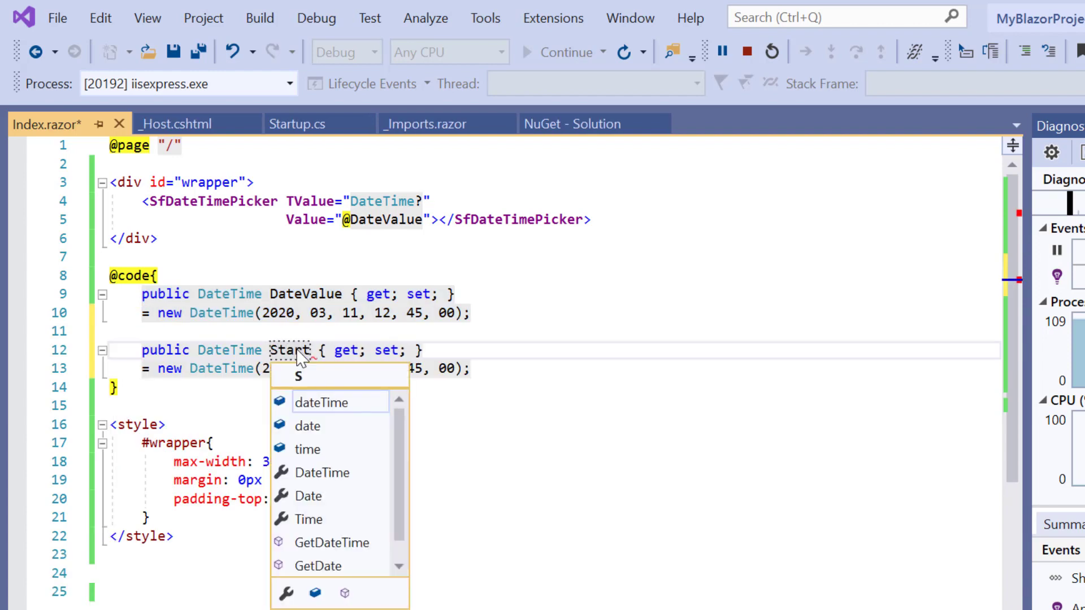
text(Dat { ge)
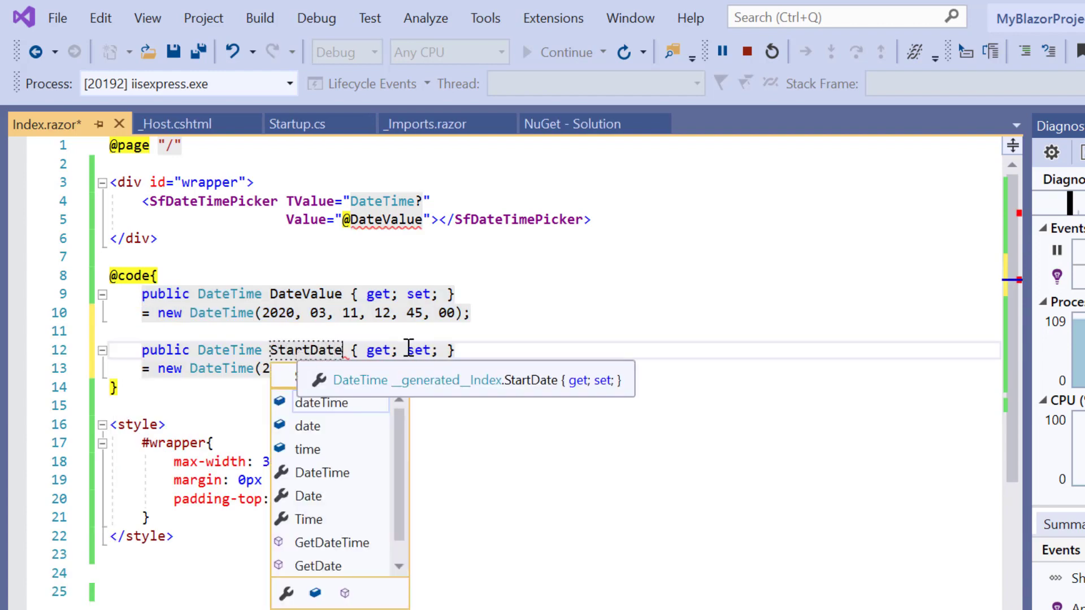
key(Escape)
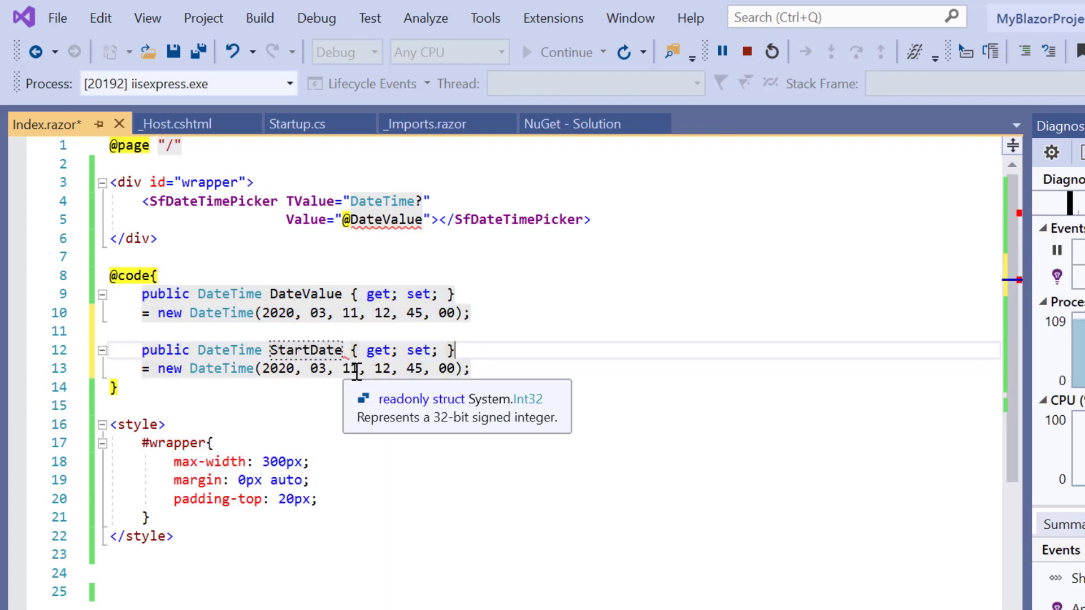
click(356, 369)
key(BackSpace)
text(0)
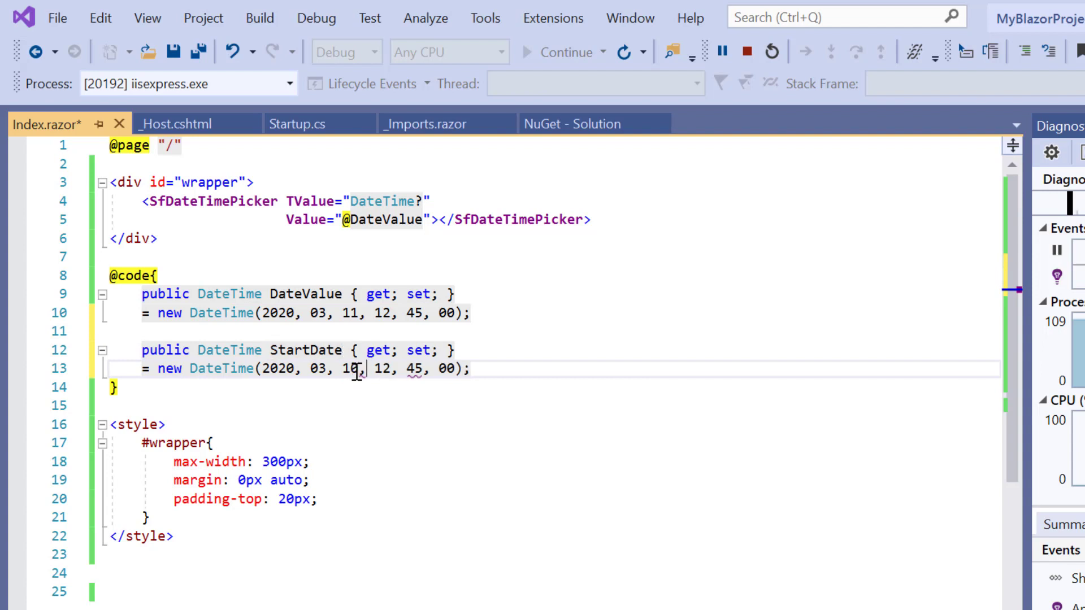
double_click(413, 368)
text(00)
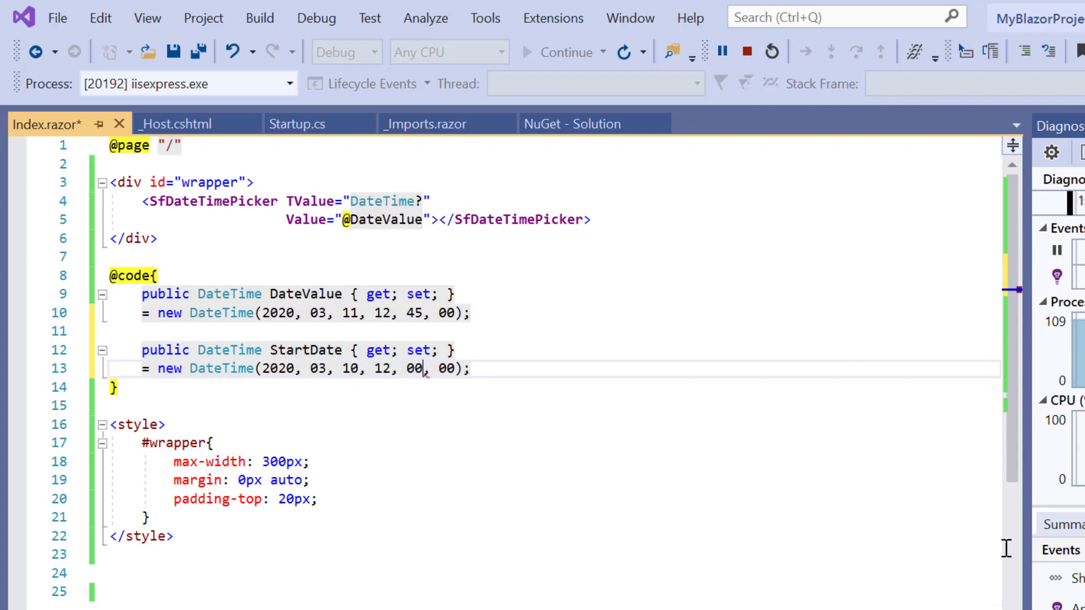
- Add an EndDate property copy set to 22 March 2020 17:00
key(ctrl+v)
double_click(305, 406)
text(EndDate)
click(511, 404)
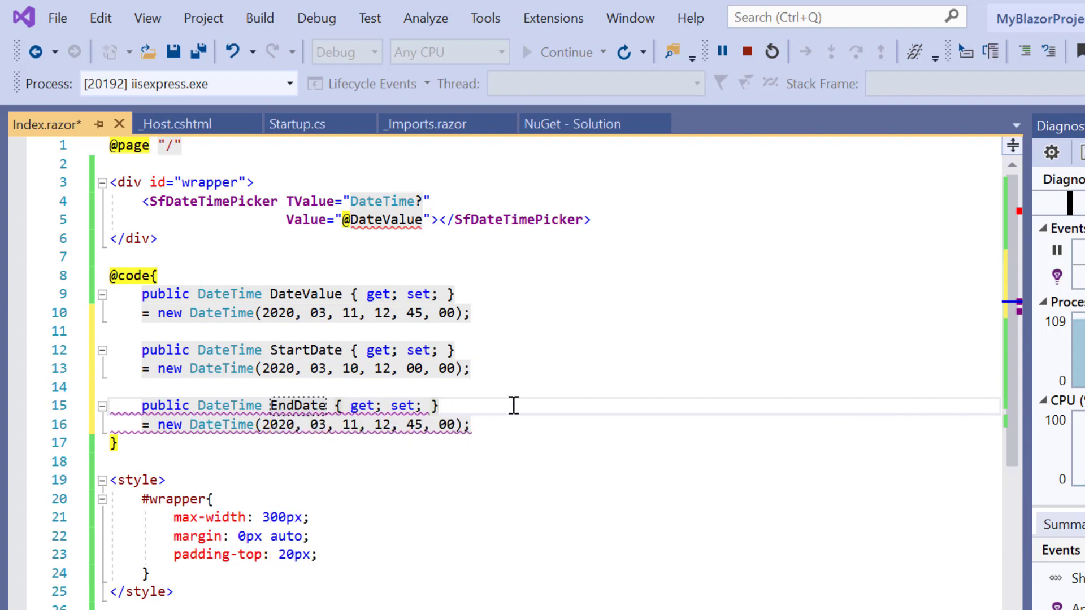
double_click(351, 425)
text(22)
double_click(382, 425)
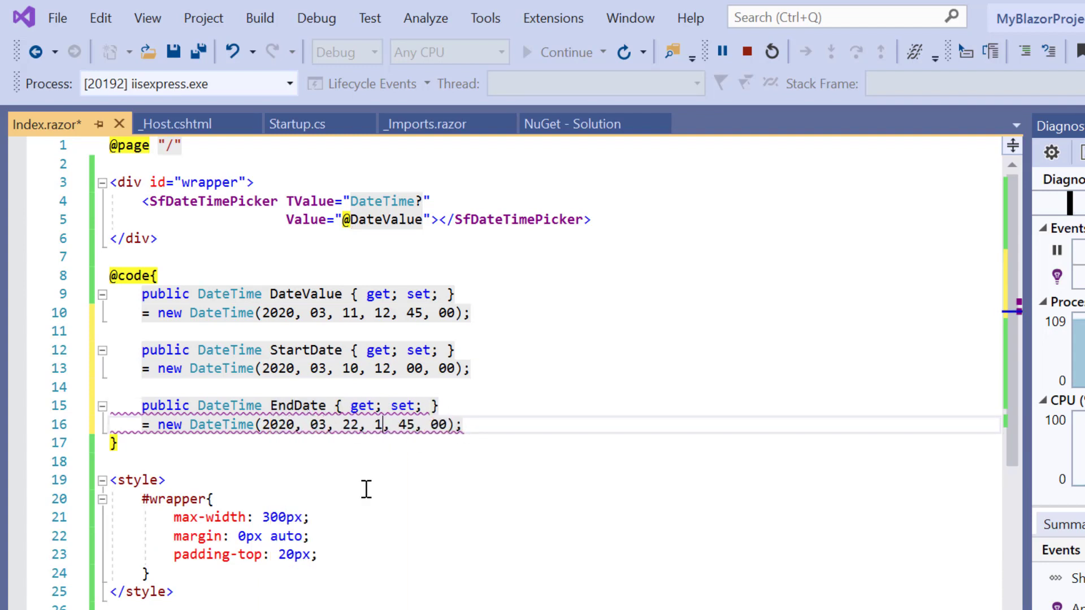
text(17, 00)
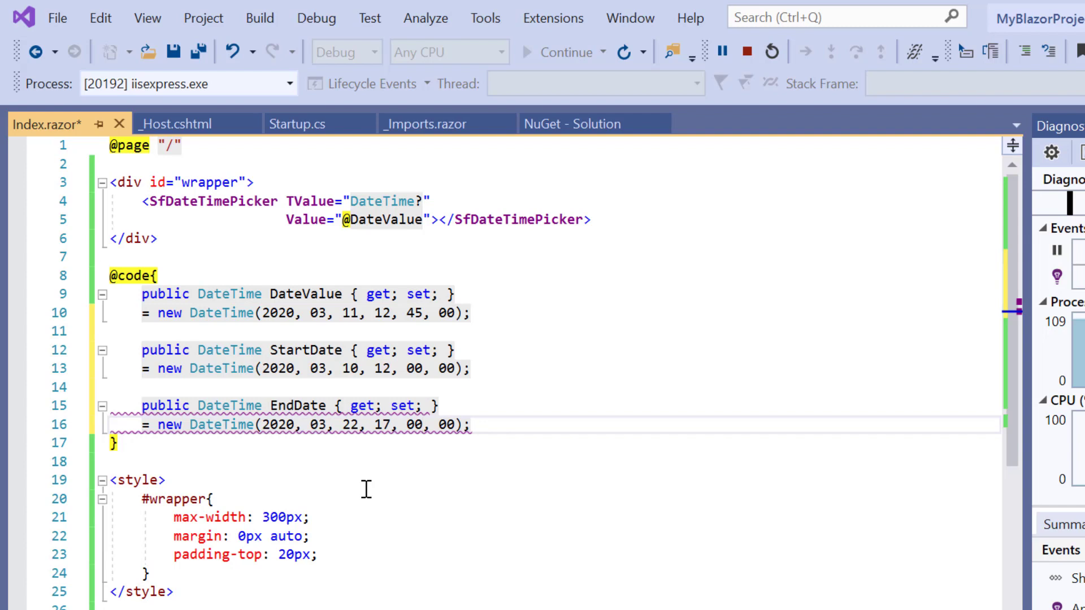
click(426, 220)
key(Return)
text(Min="@Sta)
key(Tab)
text(")
key(Return)
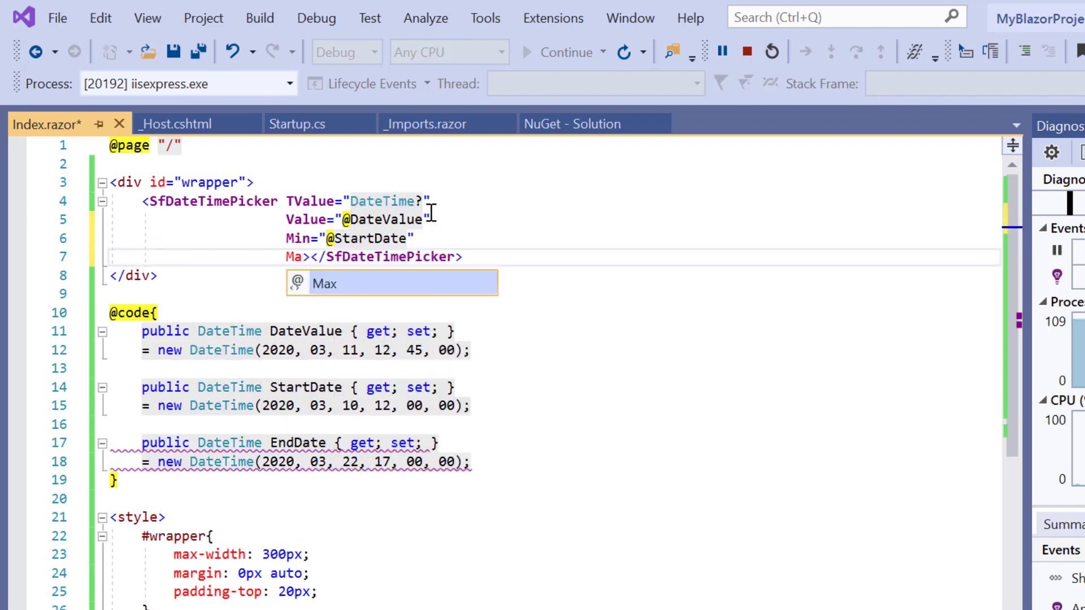
key(Tab)
text("@EndDate")
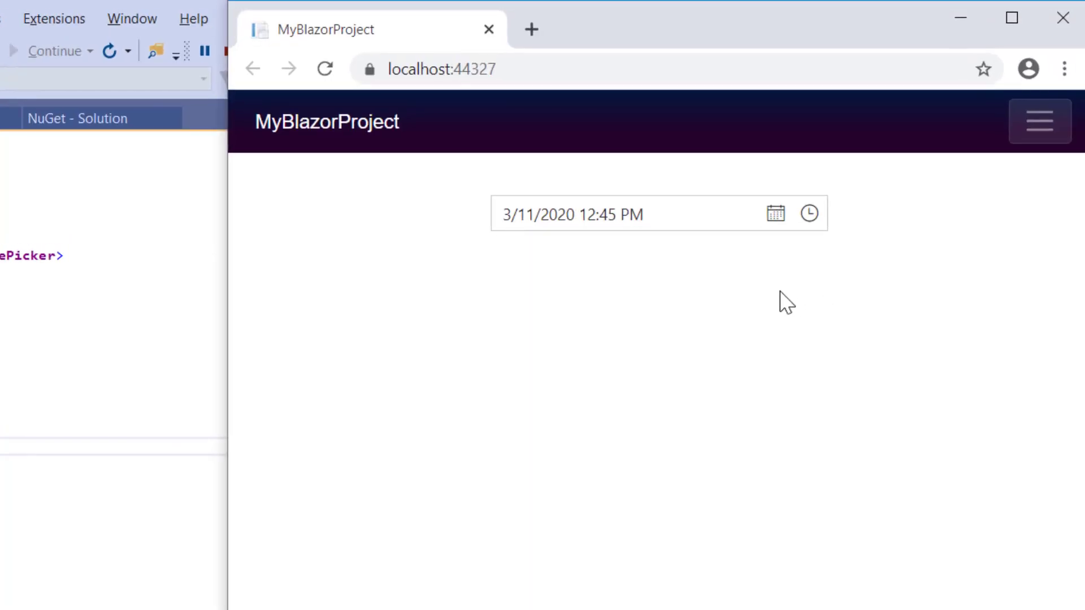
- Pick 19 March 2020 at 12:30 AM, then add a dd-MM-yy HH:mm Format attribute
click(775, 213)
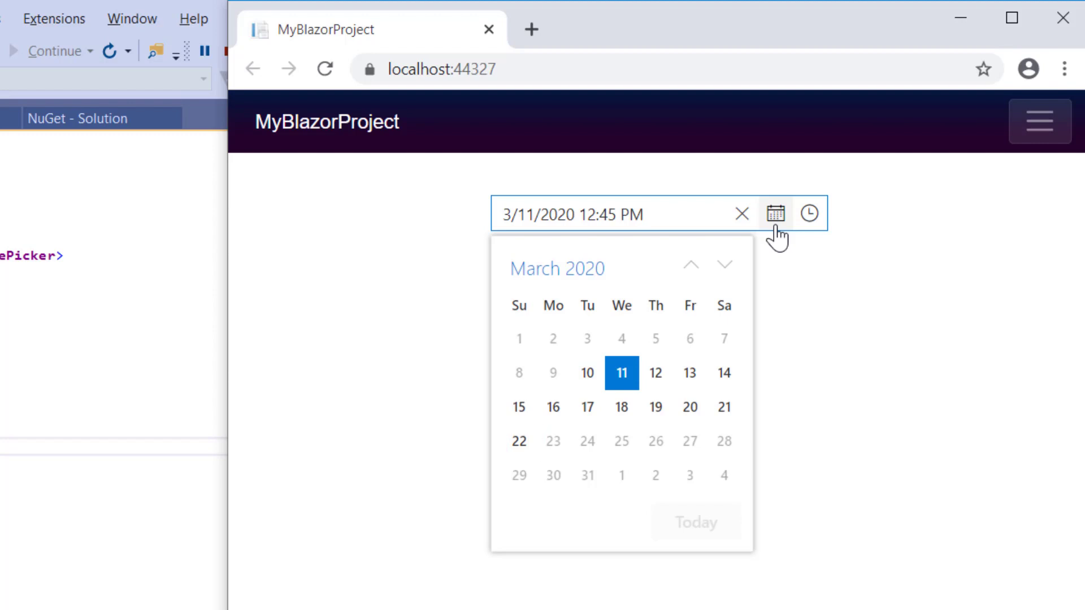
click(655, 407)
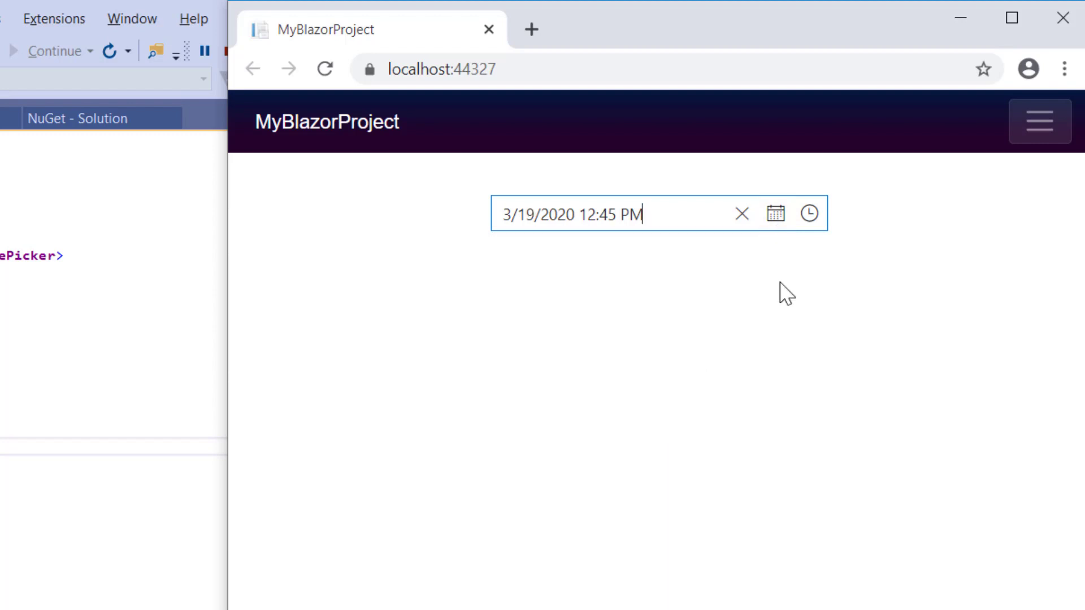
click(810, 214)
click(739, 320)
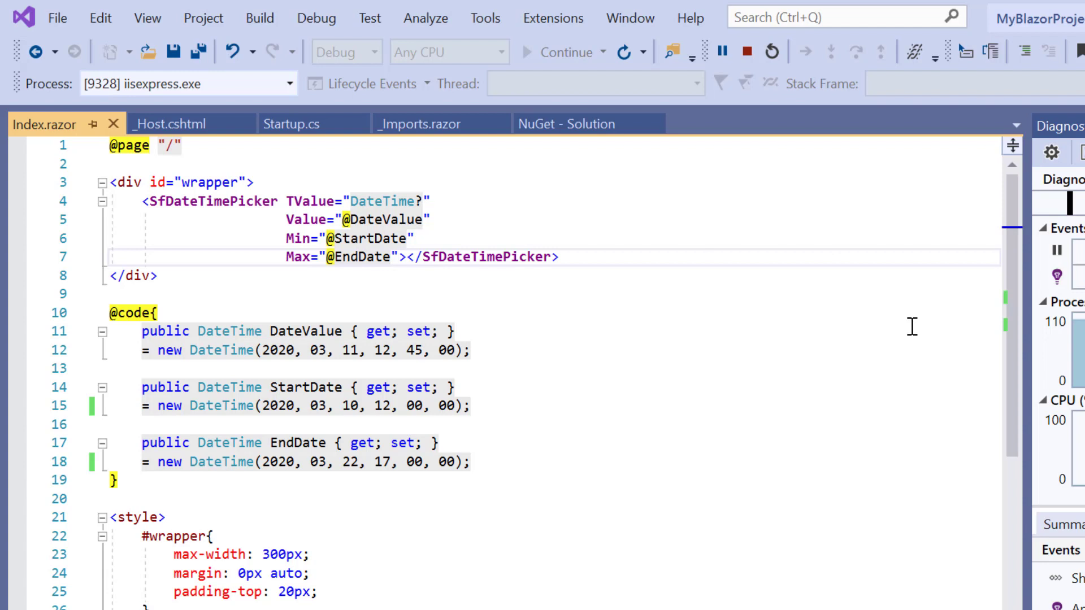
key(Return)
text(For></SfDateTimePicker>)
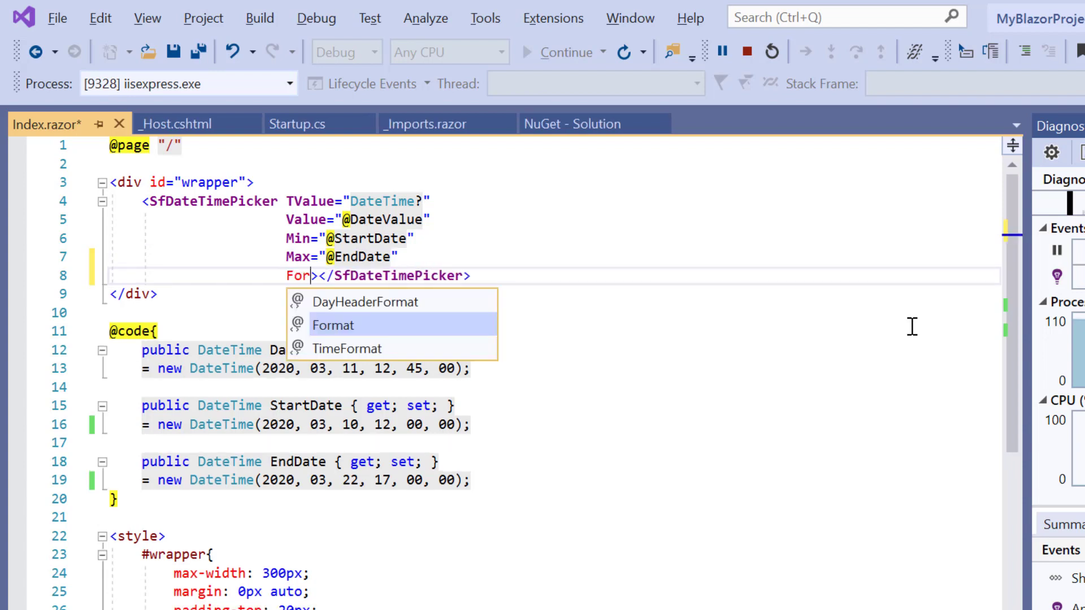
key(Tab)
text(dd-MMM-yy HH:mm)
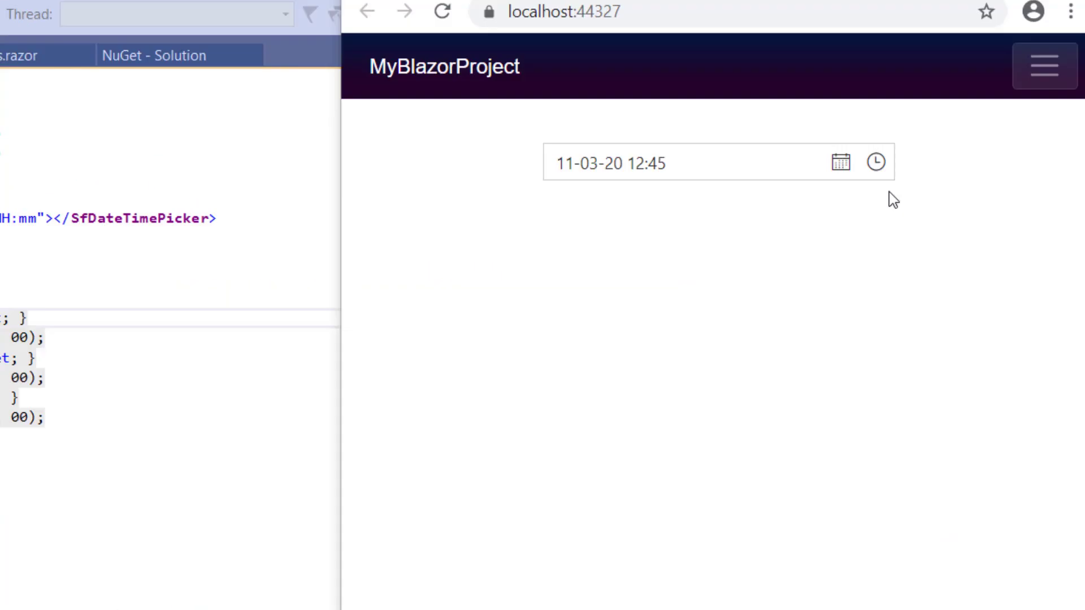
- Pick 13 March 2020 at 1:00 AM in the running app's picker
click(840, 162)
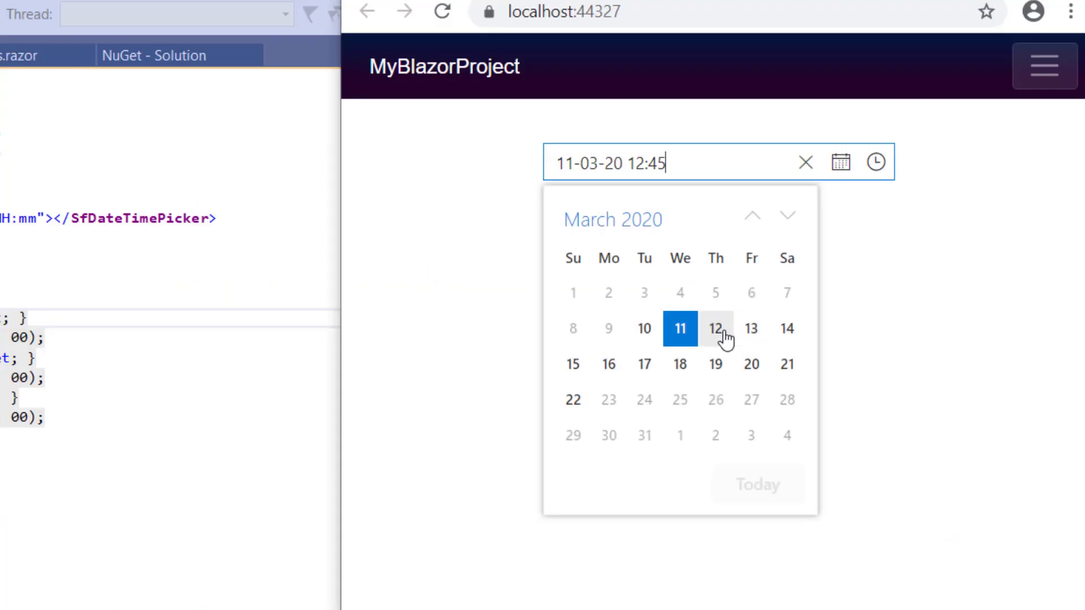
click(749, 335)
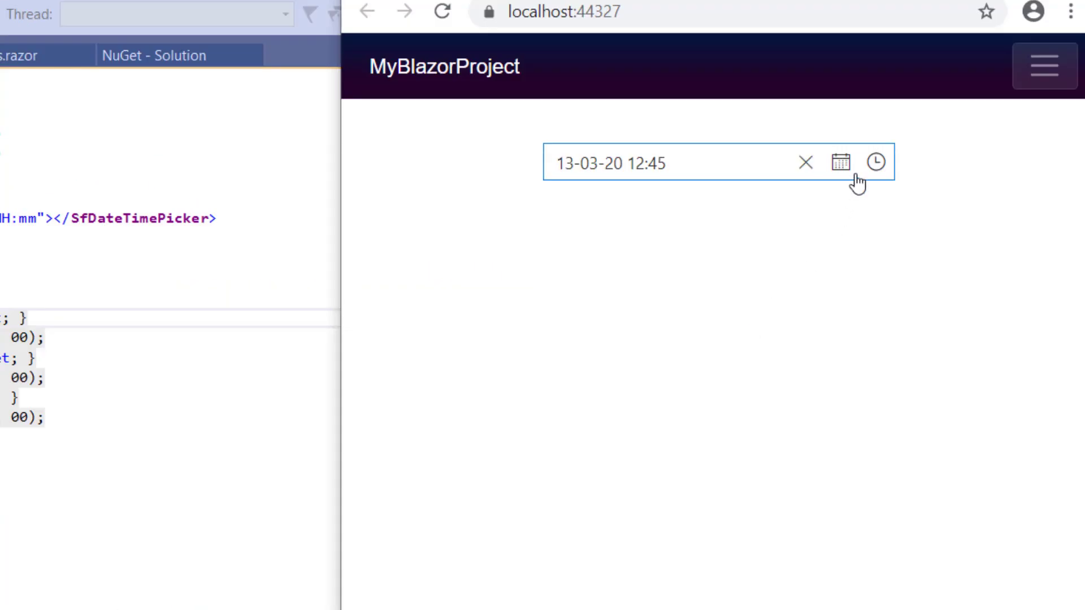
click(875, 162)
click(831, 292)
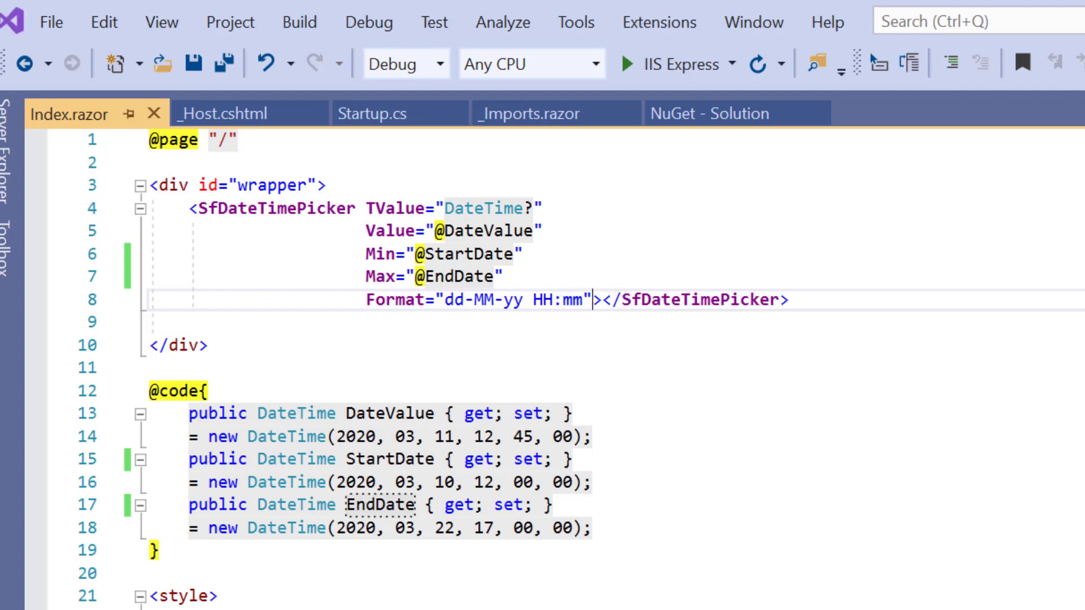
- Add Placeholder="Choose a Date Time" to the picker and delete the Value line
key(Return)
text(Pl></SfDateTimePicker>)
key(Tab)
text(=")
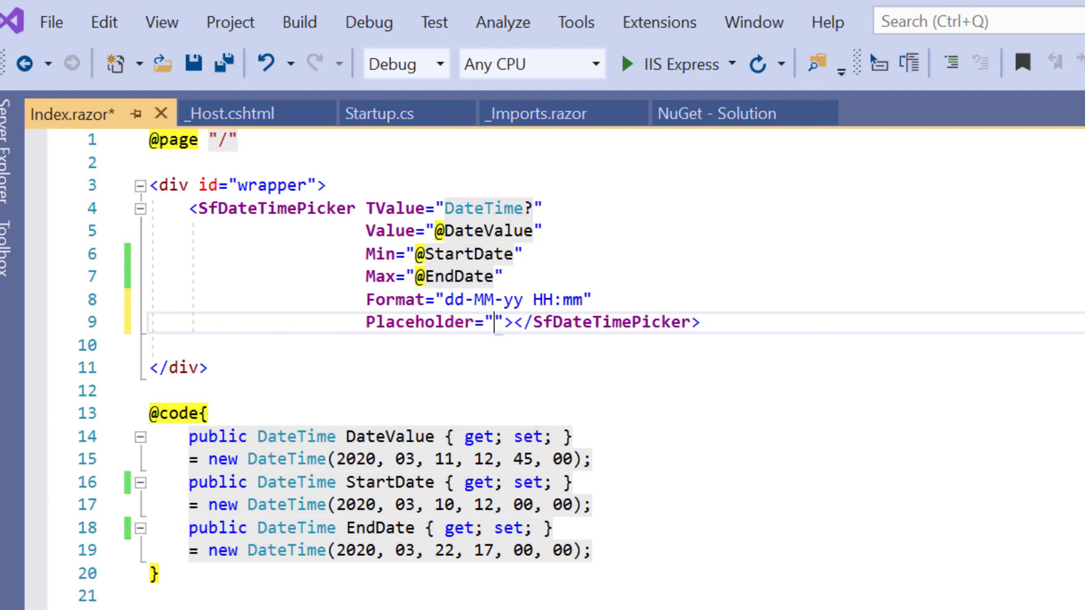
text(Choose a Date Time)
drag(188, 230, 548, 231)
key(Delete)
drag(188, 435, 433, 459)
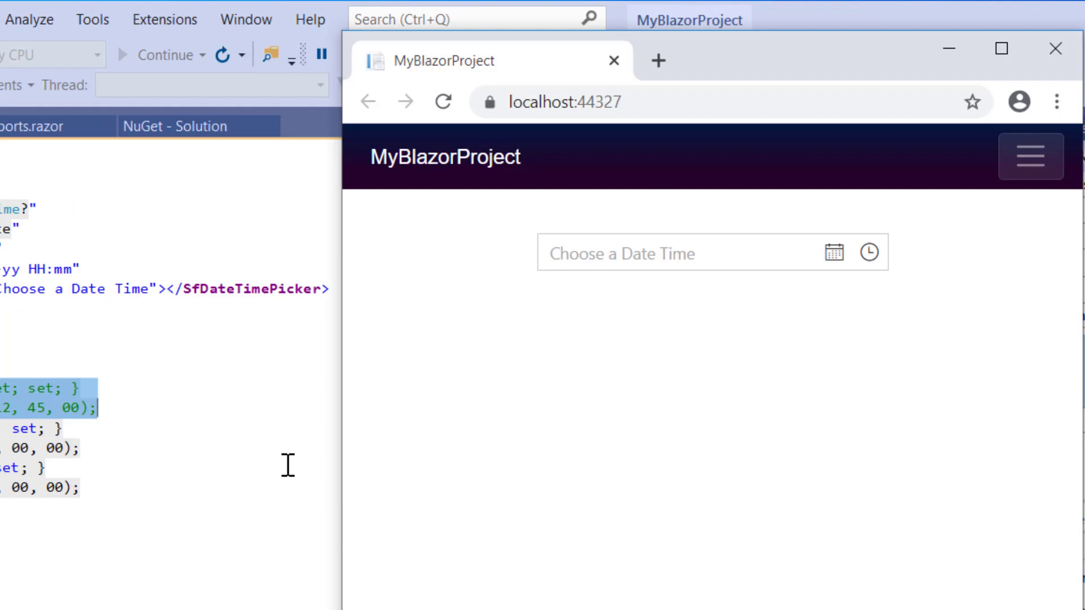
- Pick 12 March 2020 from the empty picker's calendar
click(834, 253)
click(708, 418)
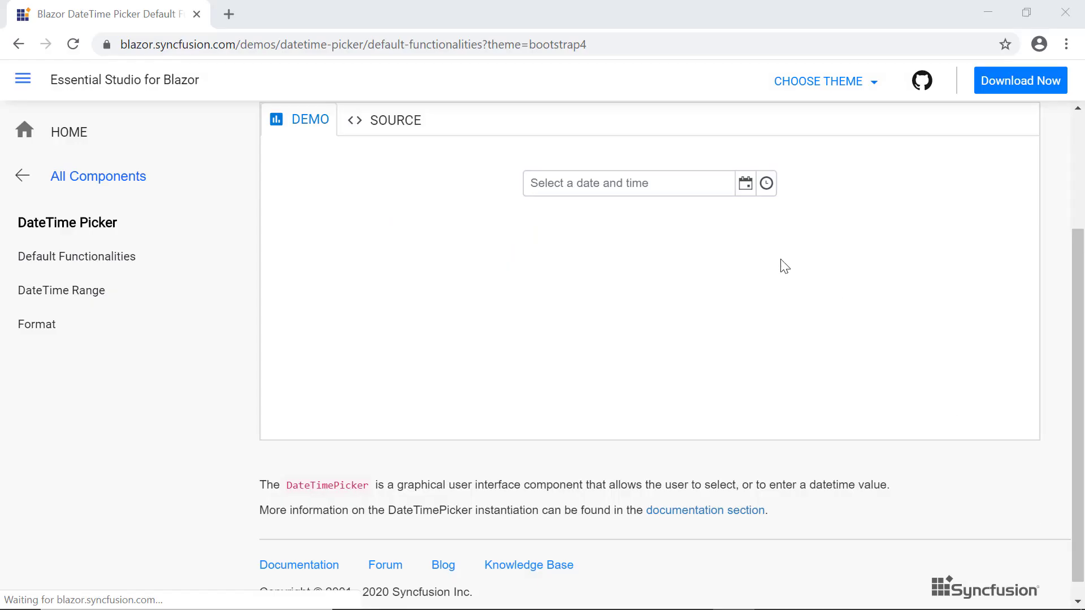
- Pick 9 April 2020 and 3:00 AM in the demo picker, then deselect it
click(745, 183)
click(663, 307)
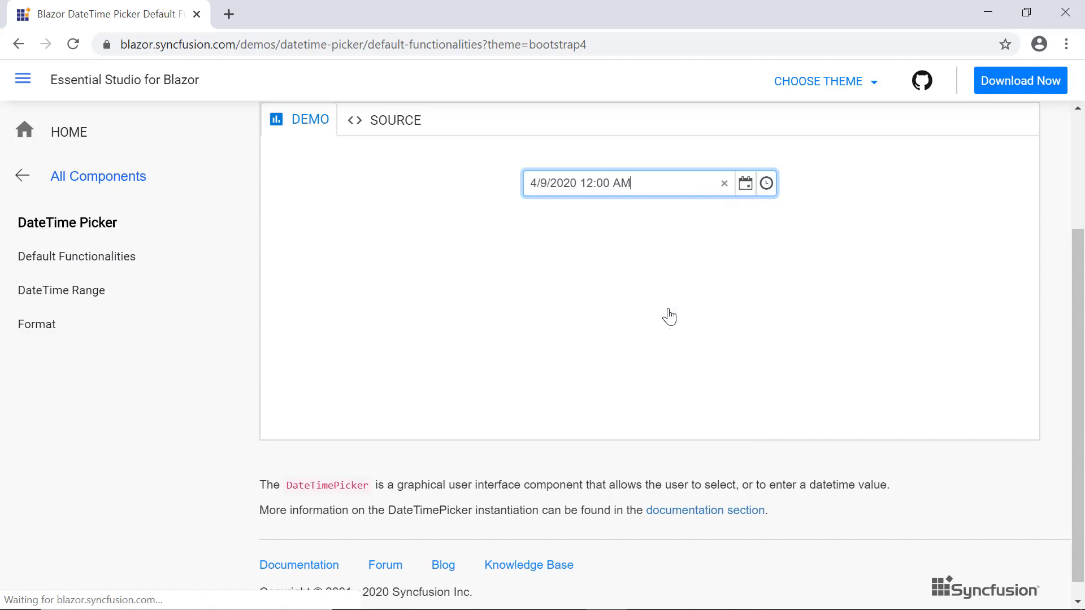
click(766, 183)
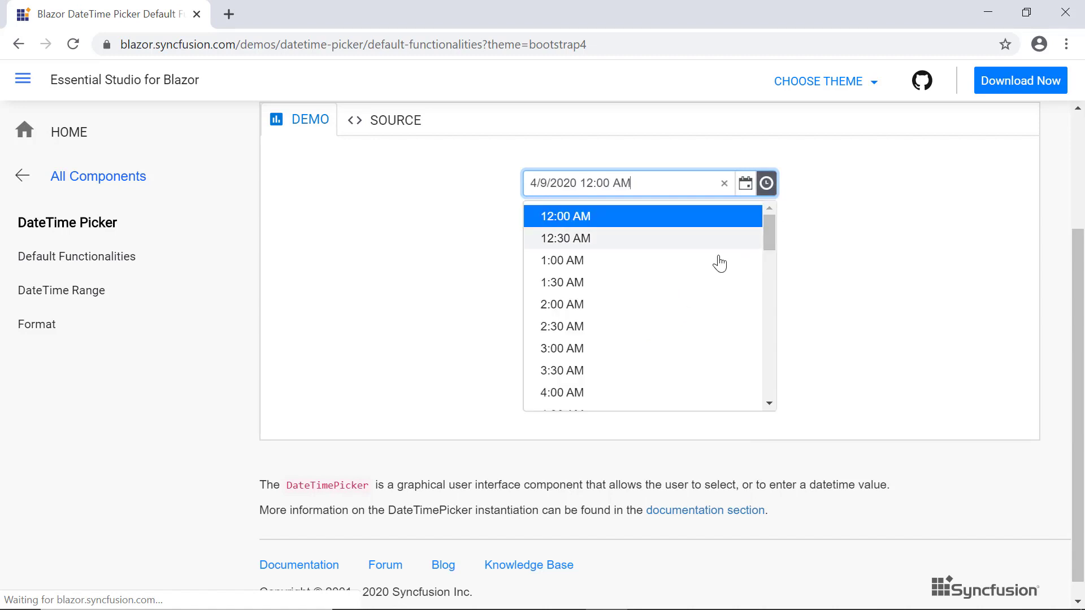
click(668, 349)
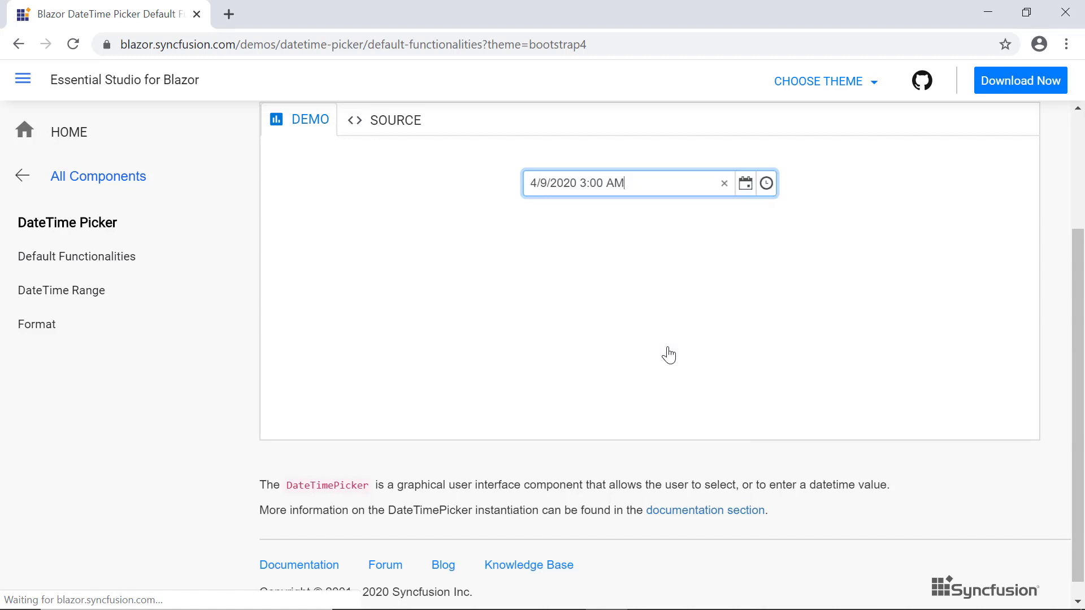
click(669, 355)
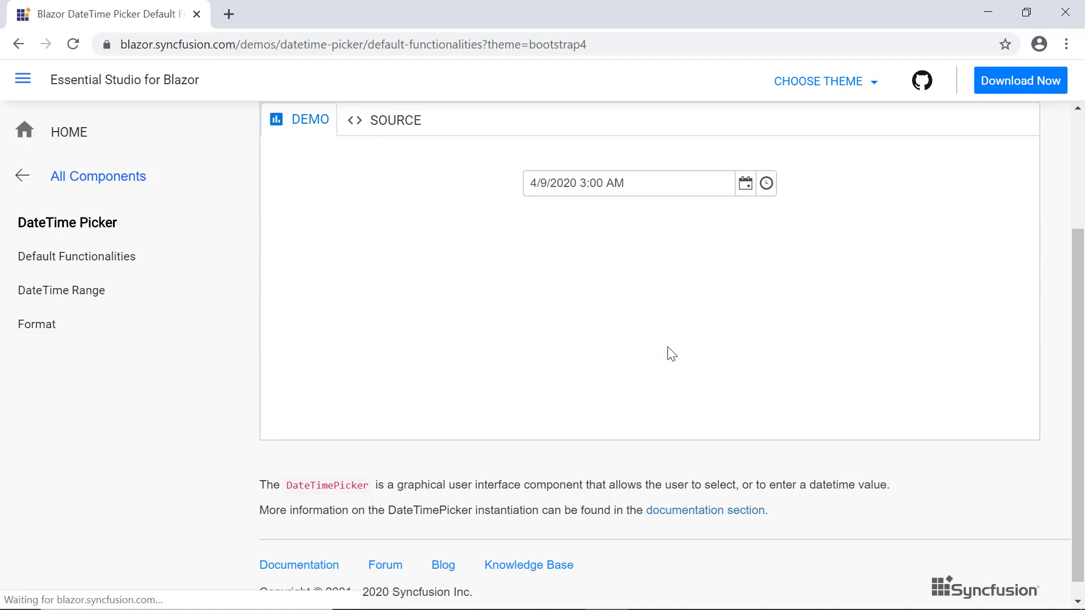